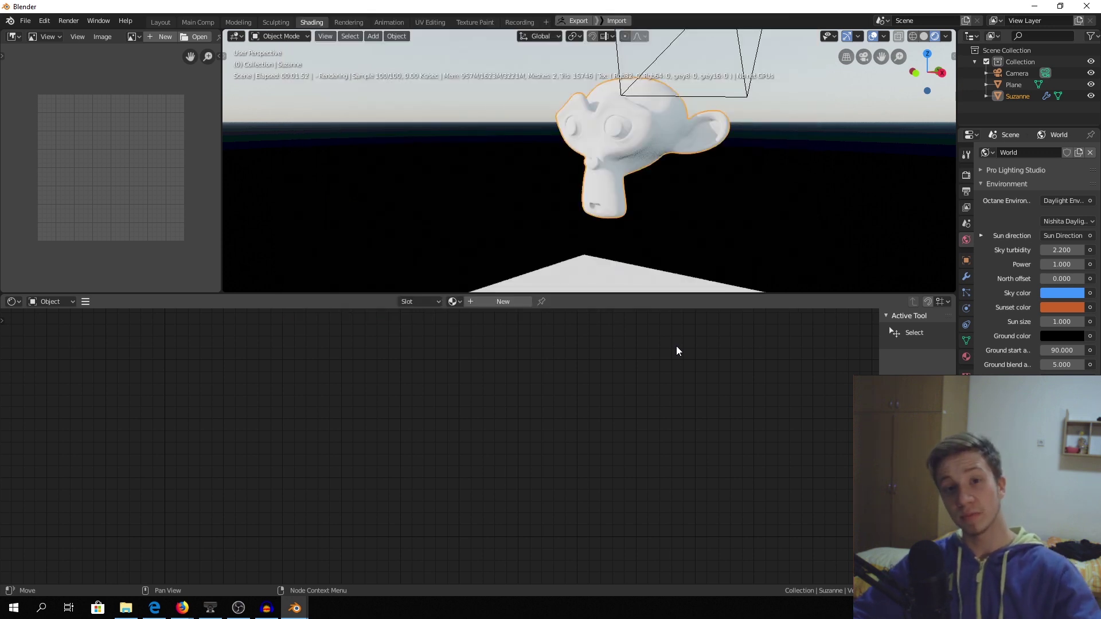
From the 'blender 2.8 octane' results, check BlenderNation, then open the OTOY forum free-tier thread.
{"action": "mouse_move", "coordinate": [665, 174]}
{"action": "middle_mouse_down"}
{"action": "mouse_move", "coordinate": [735, 180]}
{"action": "mouse_move", "coordinate": [682, 174]}
{"action": "middle_mouse_up"}
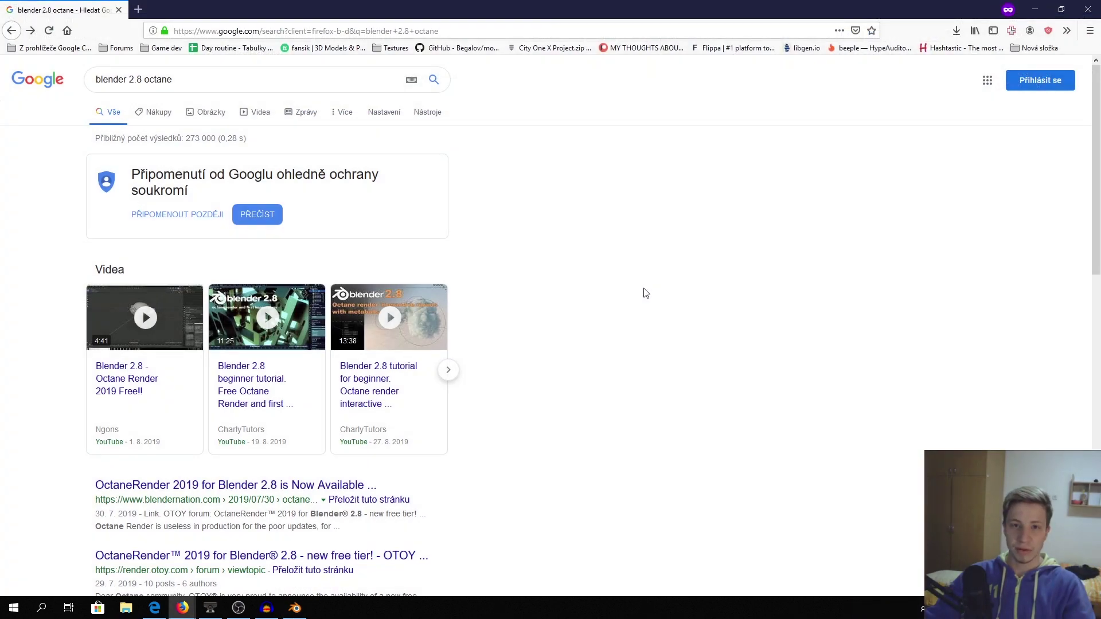
{"action": "left_click_drag", "start_coordinate": [175, 80], "coordinate": [101, 86]}
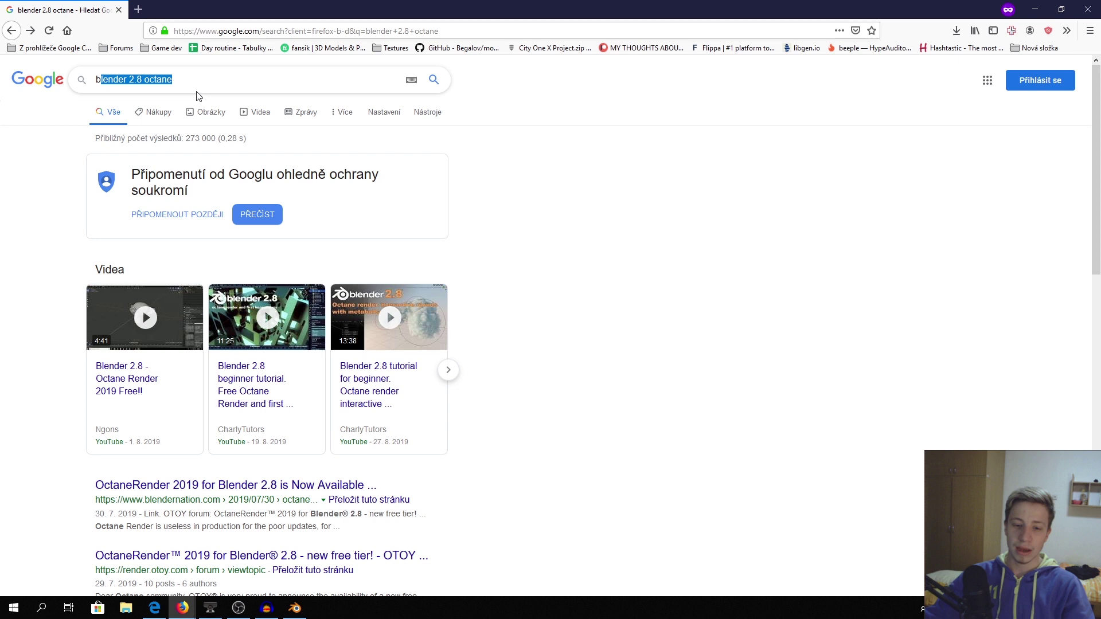
{"action": "scroll", "coordinate": [579, 200], "scroll_direction": "down", "scroll_amount": 1}
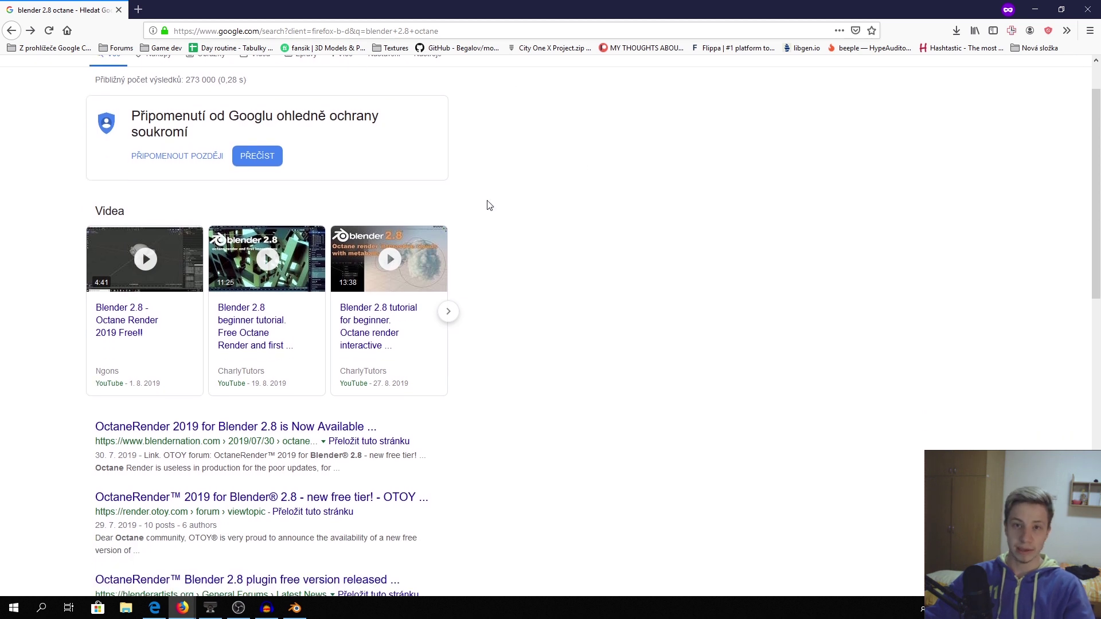
{"action": "left_click", "coordinate": [230, 427]}
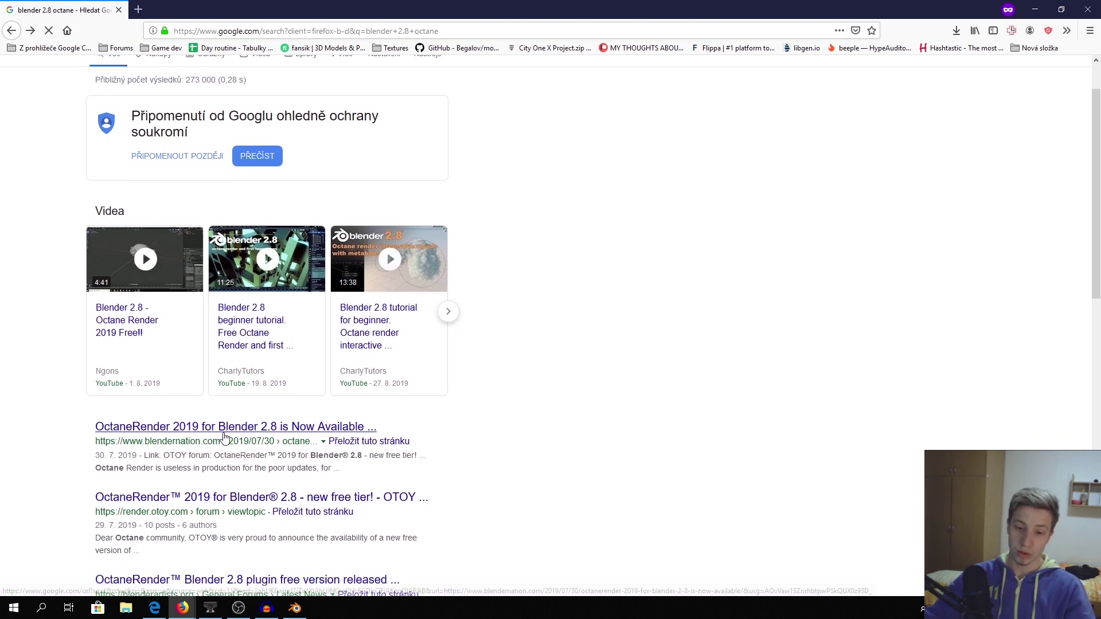
{"action": "left_click", "coordinate": [12, 31]}
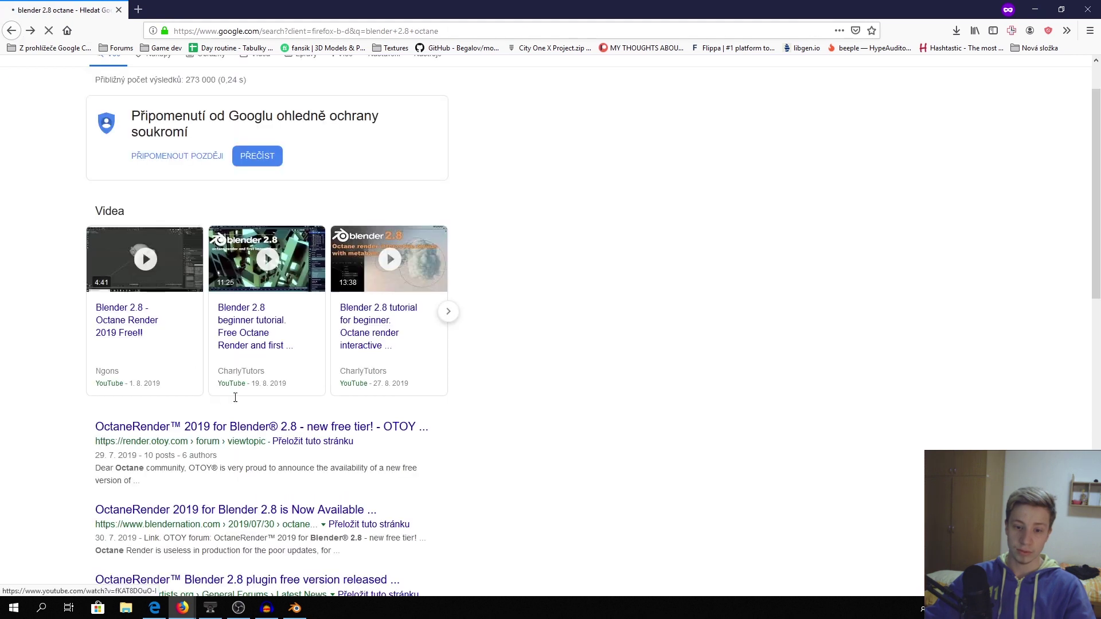
{"action": "left_click", "coordinate": [268, 432]}
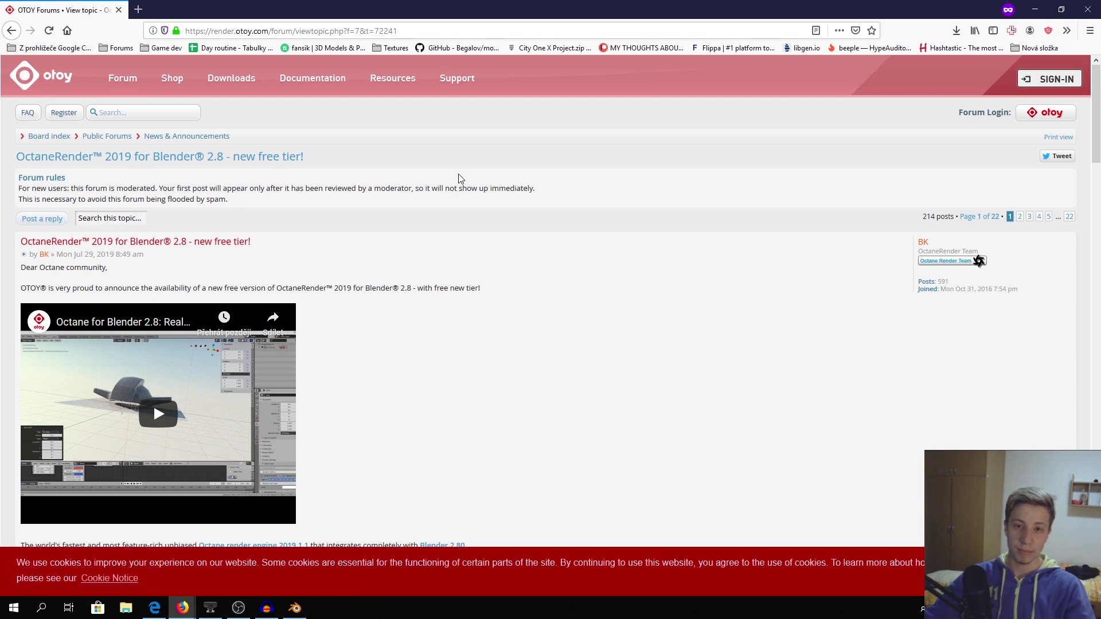
Scroll to the Download Octane 2019 section and follow the 'Download OctaneRender for Blender 2019' link.
{"action": "scroll", "coordinate": [448, 178], "scroll_direction": "down", "scroll_amount": 4}
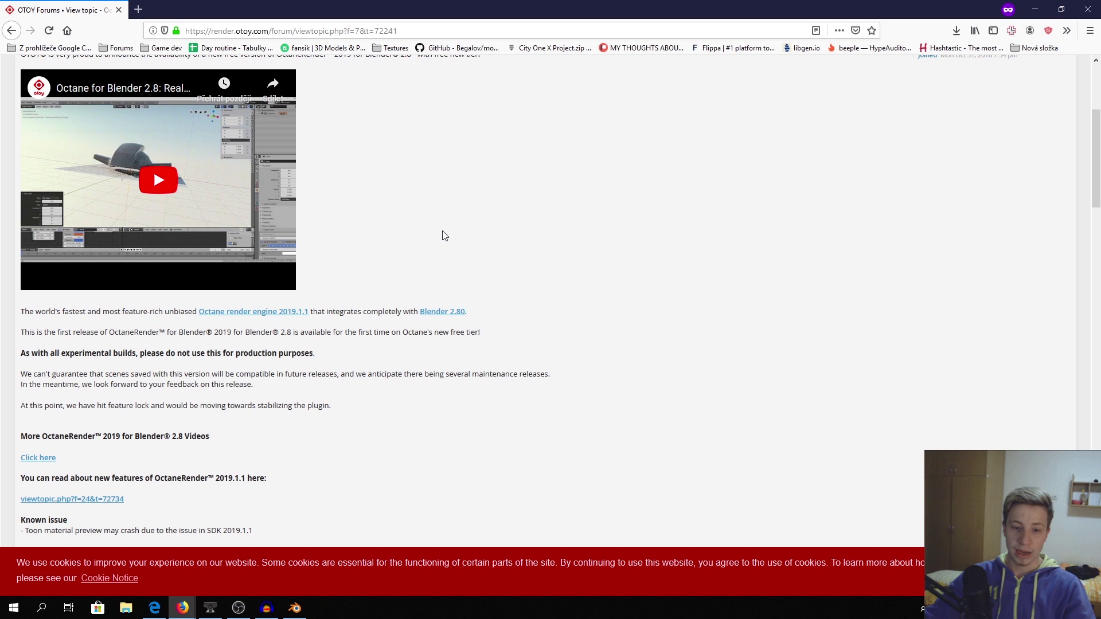
{"action": "scroll", "coordinate": [381, 277], "scroll_direction": "down", "scroll_amount": 7}
{"action": "scroll", "coordinate": [424, 240], "scroll_direction": "down", "scroll_amount": 3}
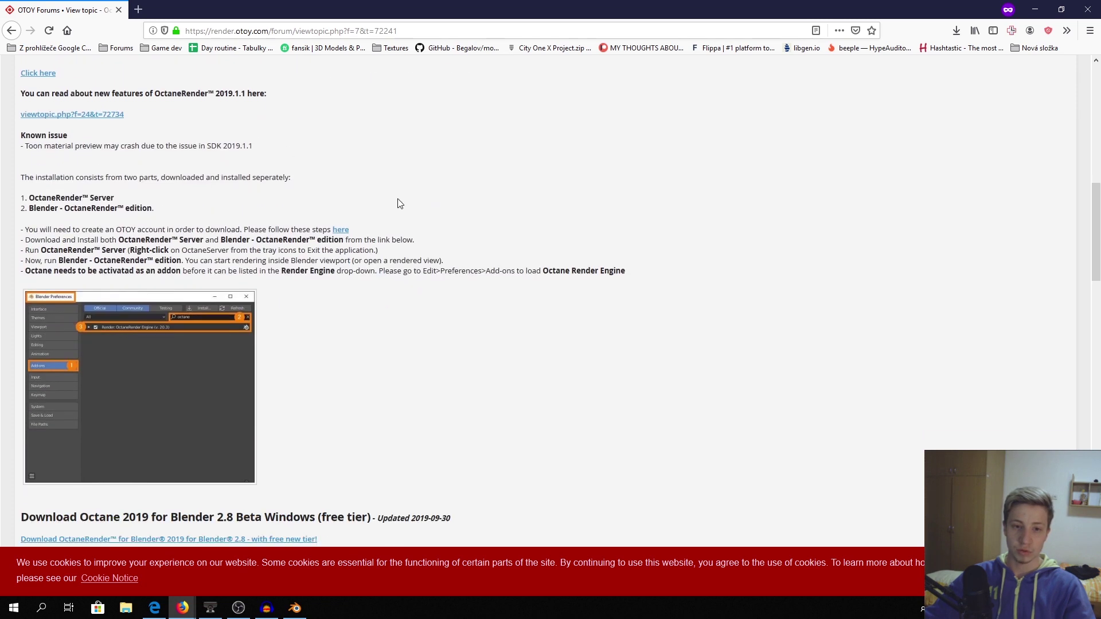
{"action": "scroll", "coordinate": [172, 345], "scroll_direction": "down", "scroll_amount": 3}
{"action": "scroll", "coordinate": [139, 359], "scroll_direction": "down", "scroll_amount": 4}
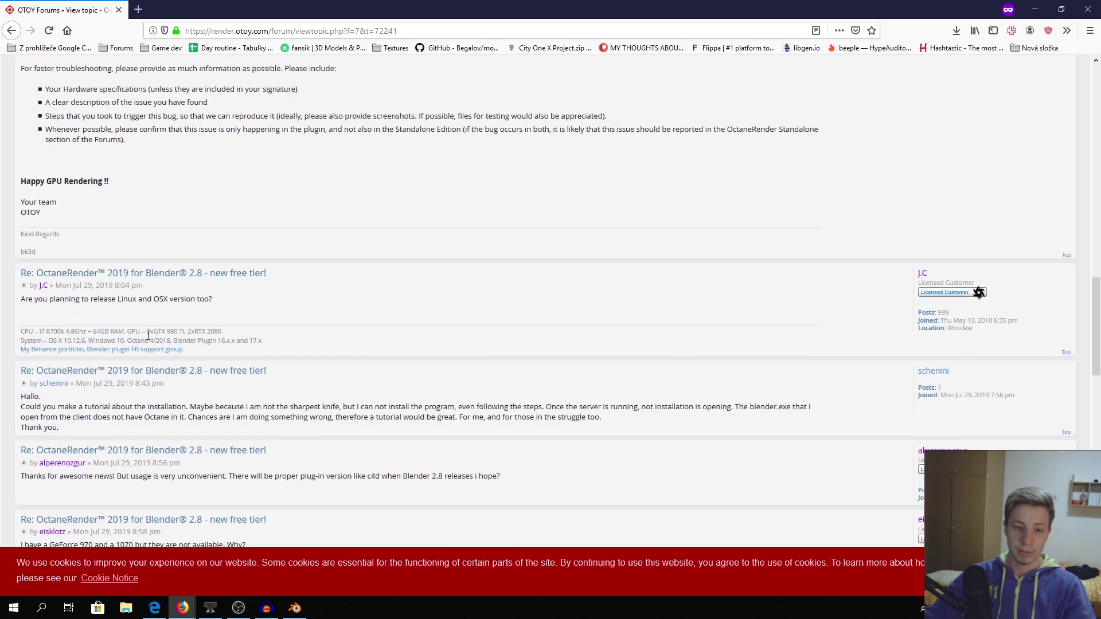
{"action": "scroll", "coordinate": [215, 362], "scroll_direction": "up", "scroll_amount": 3}
{"action": "left_click", "coordinate": [268, 198]}
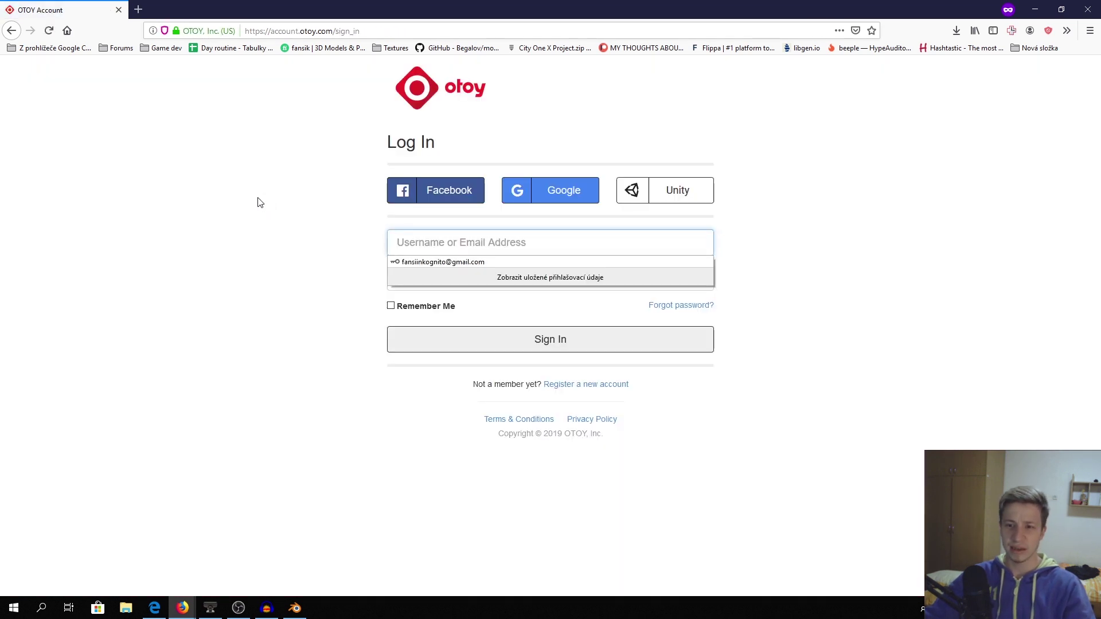
Sign in to OTOY and highlight the Blender OctaneRender edition and OctaneServer Prime download lines.
{"action": "left_click", "coordinate": [235, 258]}
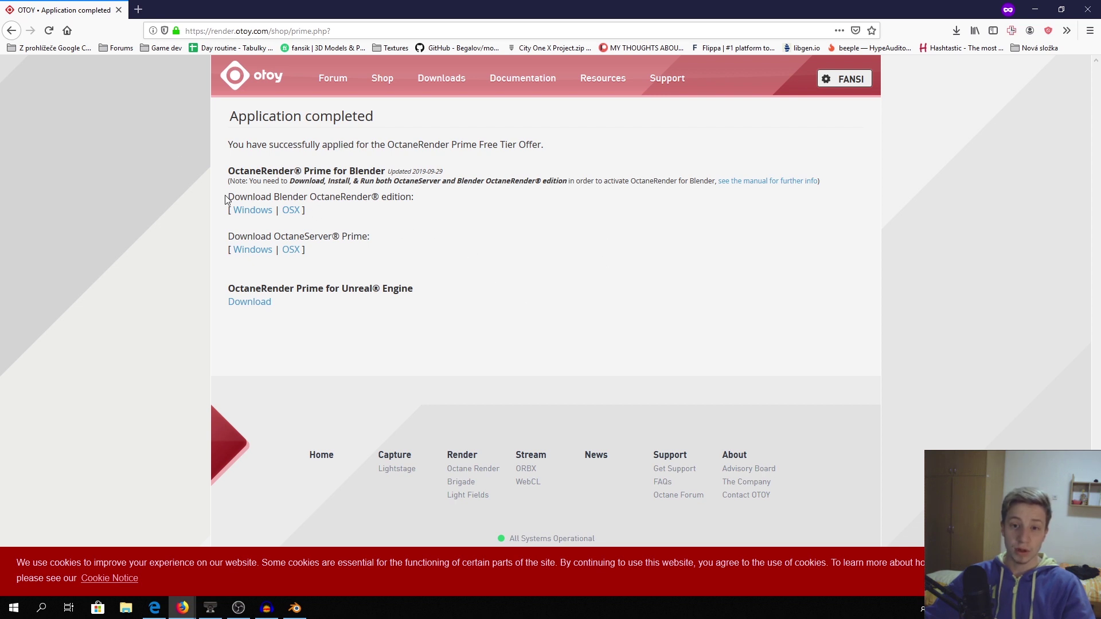
{"action": "left_click_drag", "start_coordinate": [227, 199], "coordinate": [398, 233]}
{"action": "left_click", "coordinate": [399, 241]}
{"action": "double_click", "coordinate": [290, 196]}
{"action": "left_click_drag", "start_coordinate": [322, 199], "coordinate": [409, 201]}
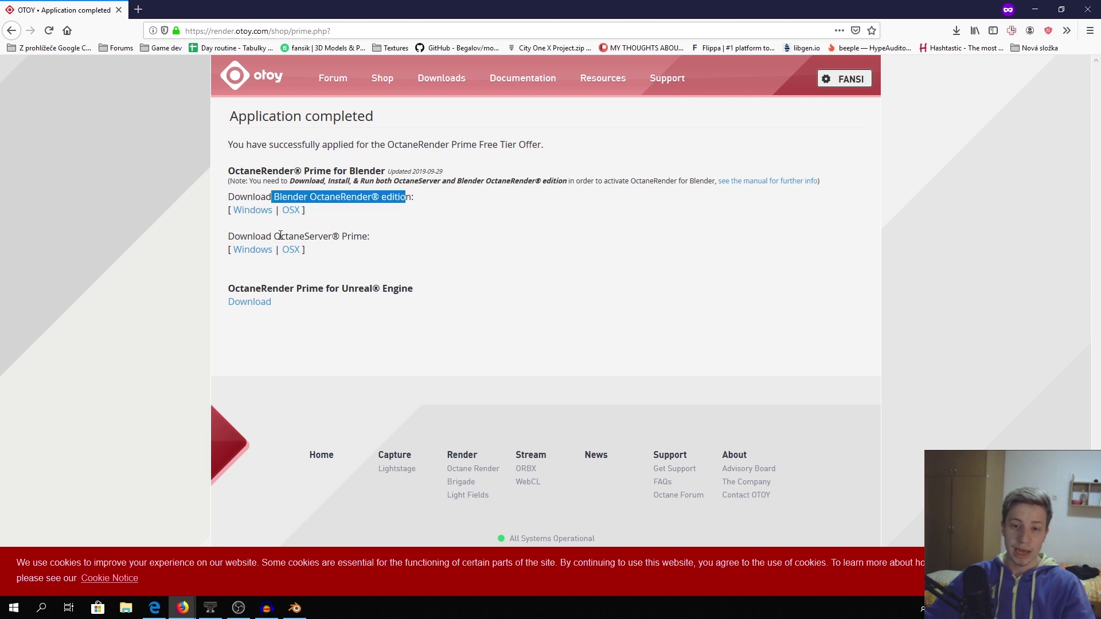
{"action": "left_click_drag", "start_coordinate": [280, 236], "coordinate": [408, 243]}
In File Explorer, inspect OctaneServerPrime, then open the BlenderOctane folder down to blender.exe.
{"action": "key", "text": "alt+Tab"}
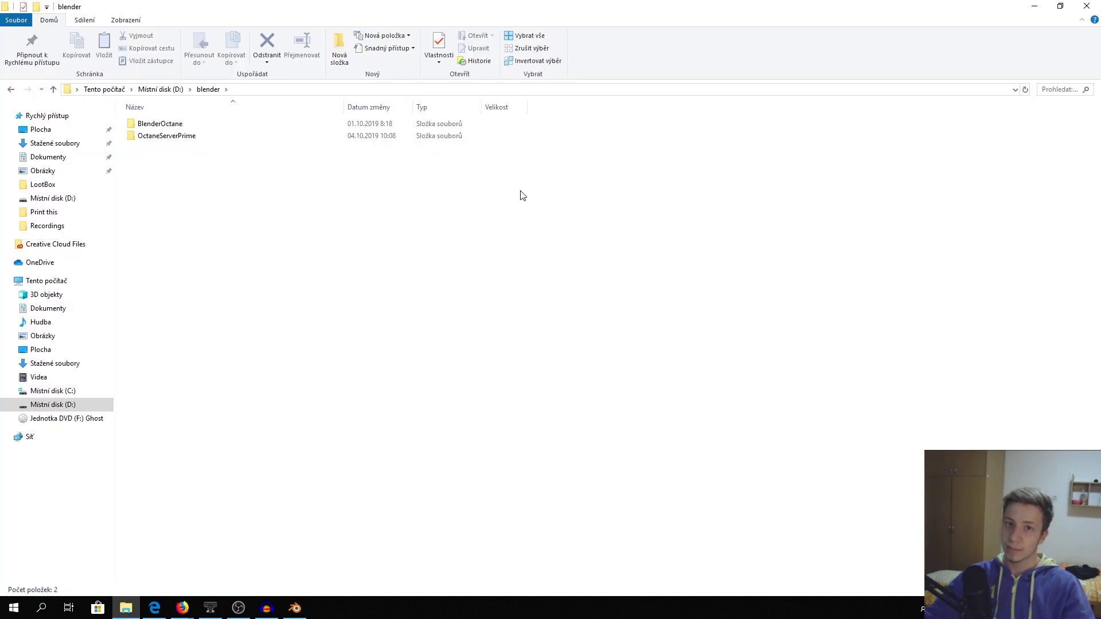
{"action": "double_click", "coordinate": [287, 138]}
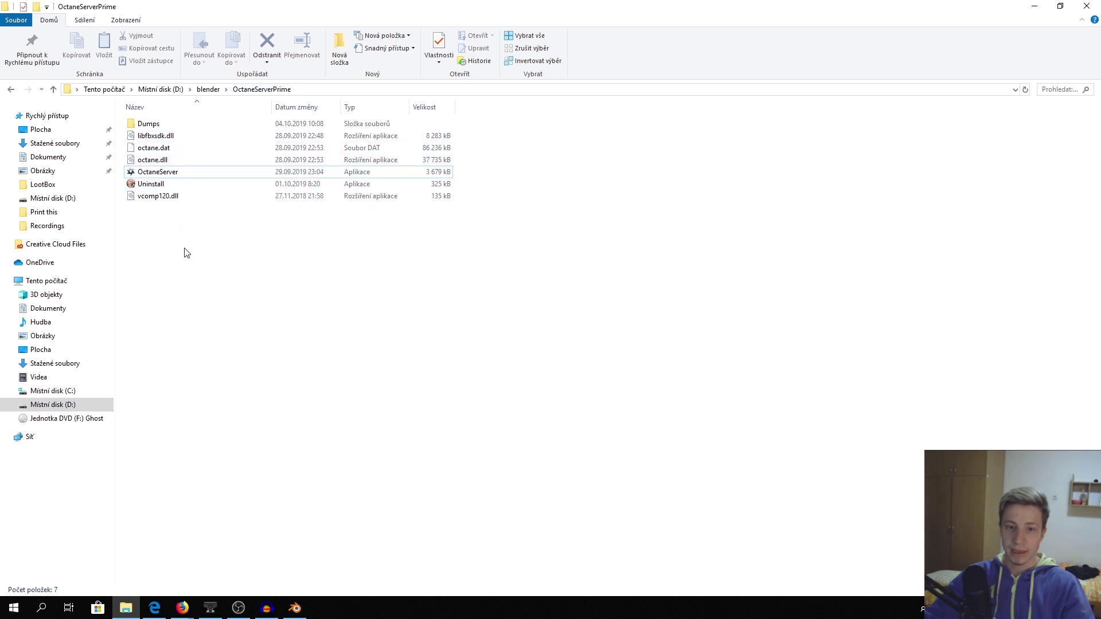
{"action": "left_click", "coordinate": [170, 175]}
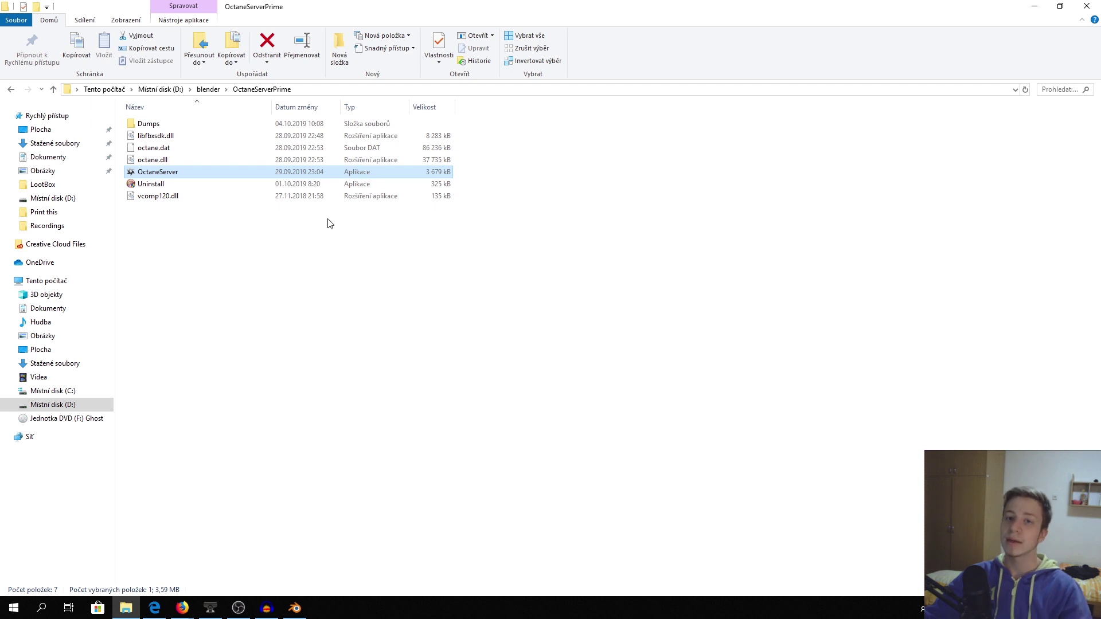
{"action": "left_click", "coordinate": [209, 89]}
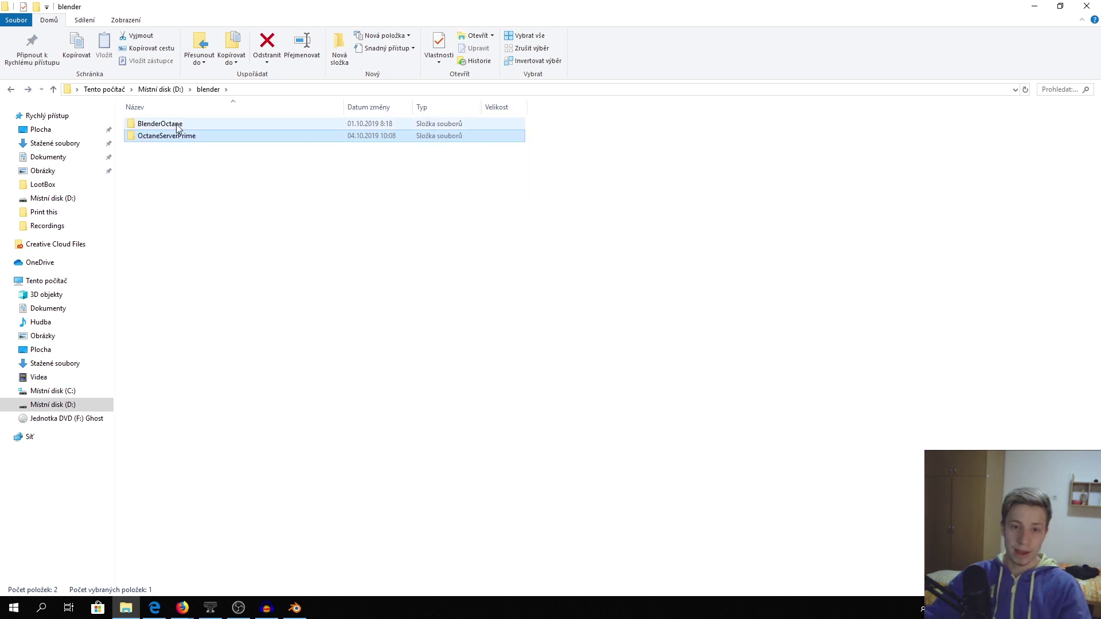
{"action": "double_click", "coordinate": [172, 123]}
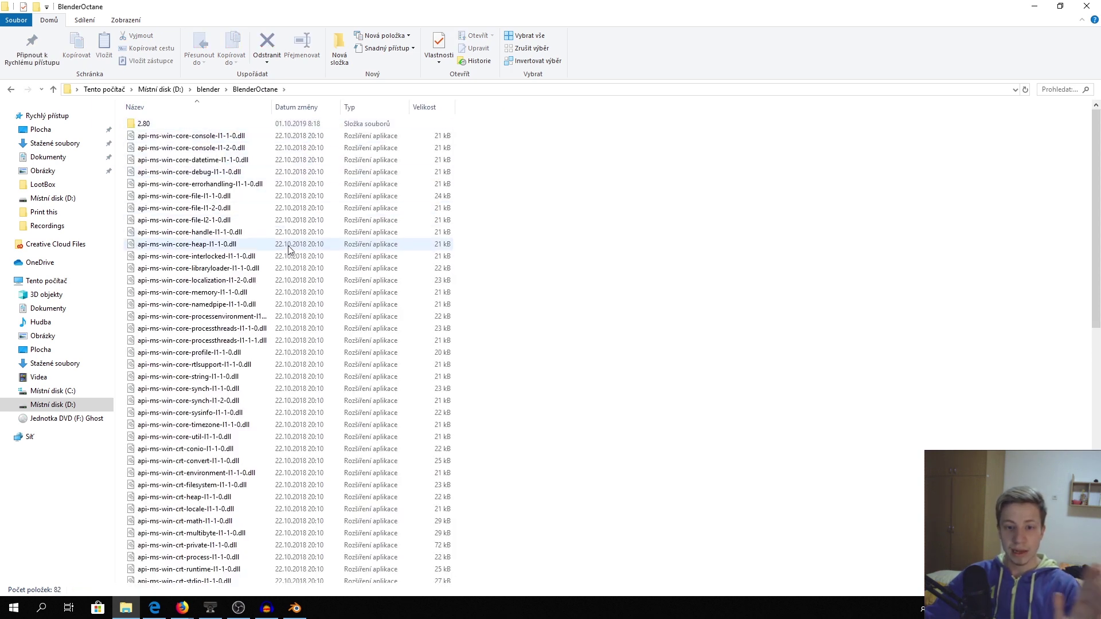
{"action": "scroll", "coordinate": [290, 252], "scroll_direction": "down", "scroll_amount": 9}
{"action": "scroll", "coordinate": [302, 303], "scroll_direction": "down", "scroll_amount": 4}
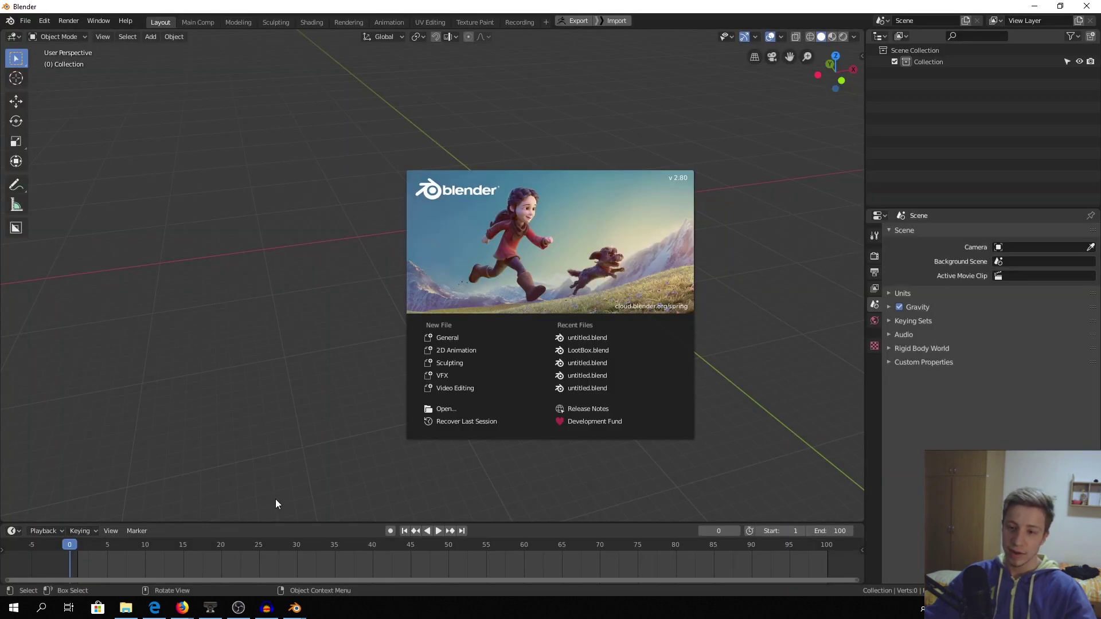
Dismiss the splash screen and open the Render Engine list in Render Properties, currently Eevee.
{"action": "left_click", "coordinate": [376, 309]}
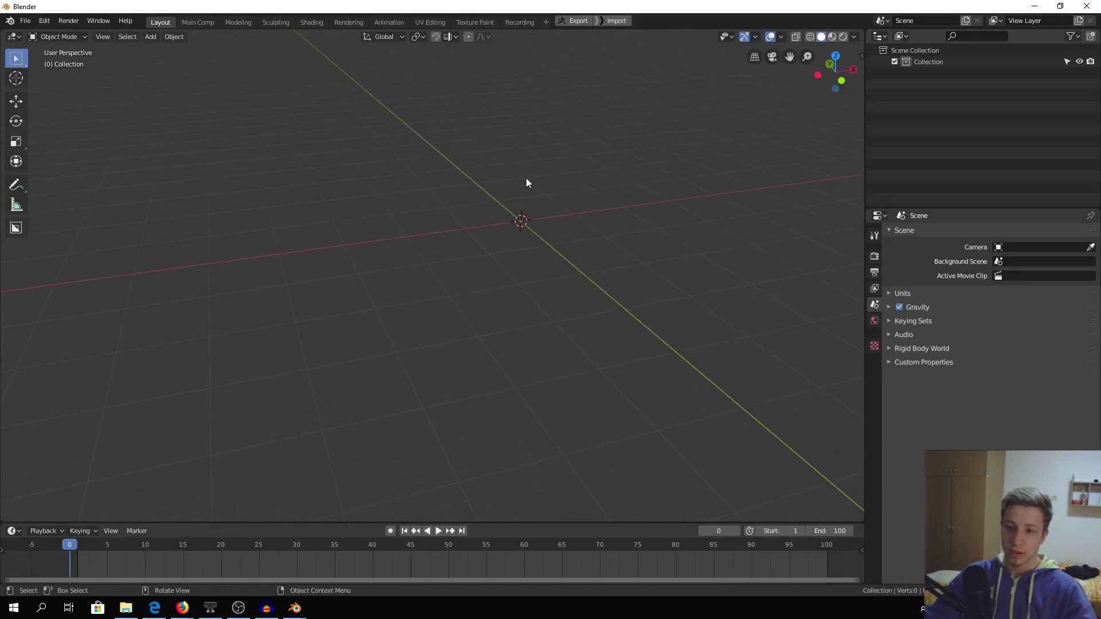
{"action": "scroll", "coordinate": [528, 181], "scroll_direction": "down", "scroll_amount": 2}
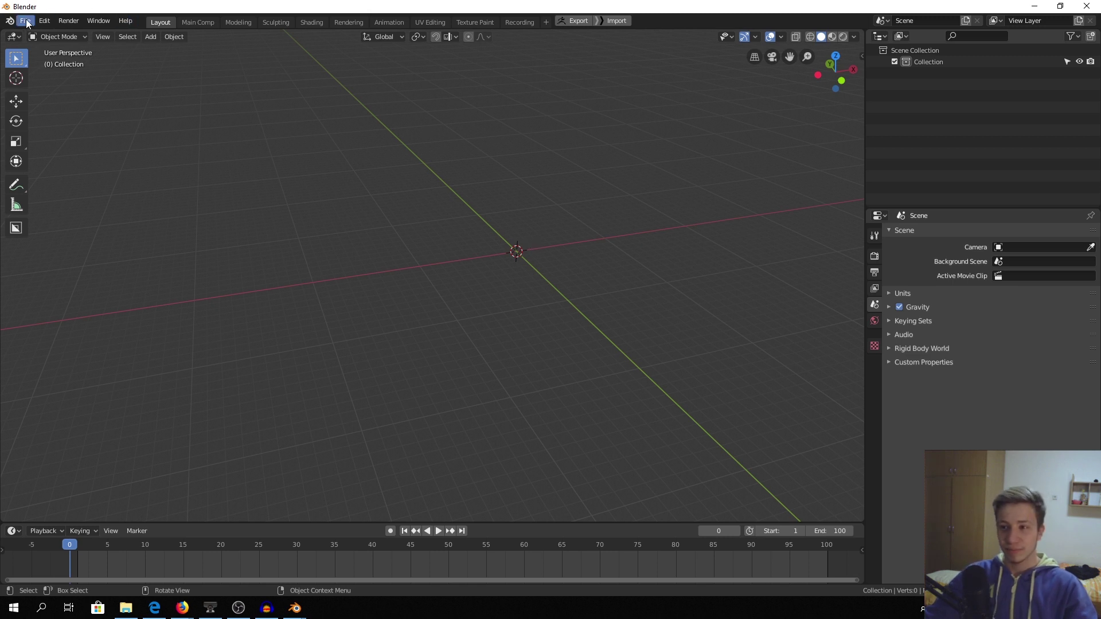
{"action": "left_click", "coordinate": [875, 255]}
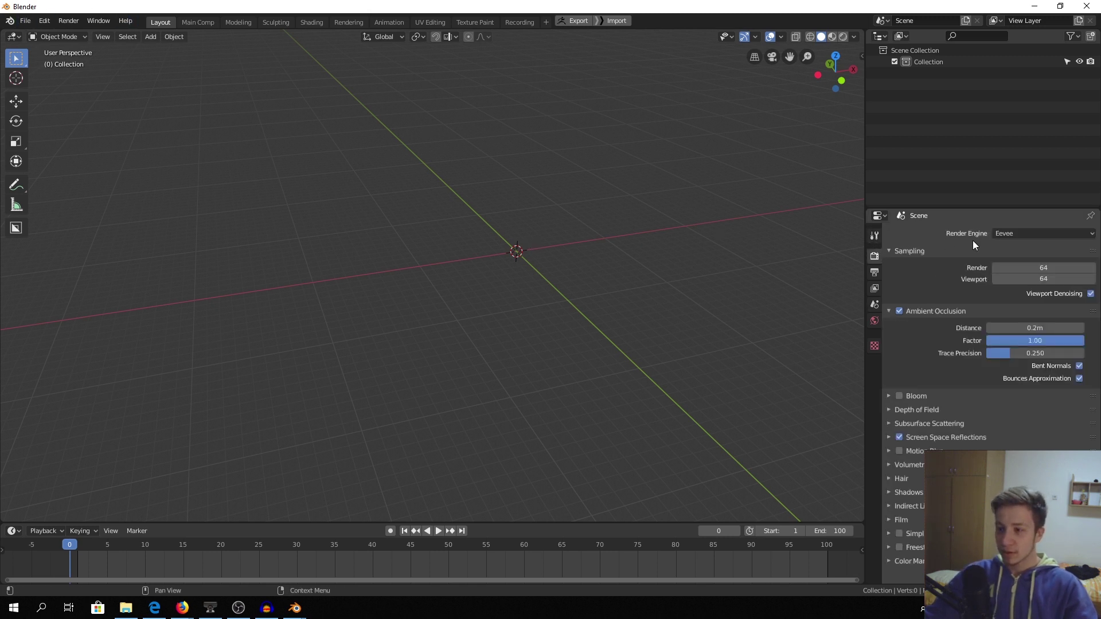
{"action": "left_click", "coordinate": [1027, 231]}
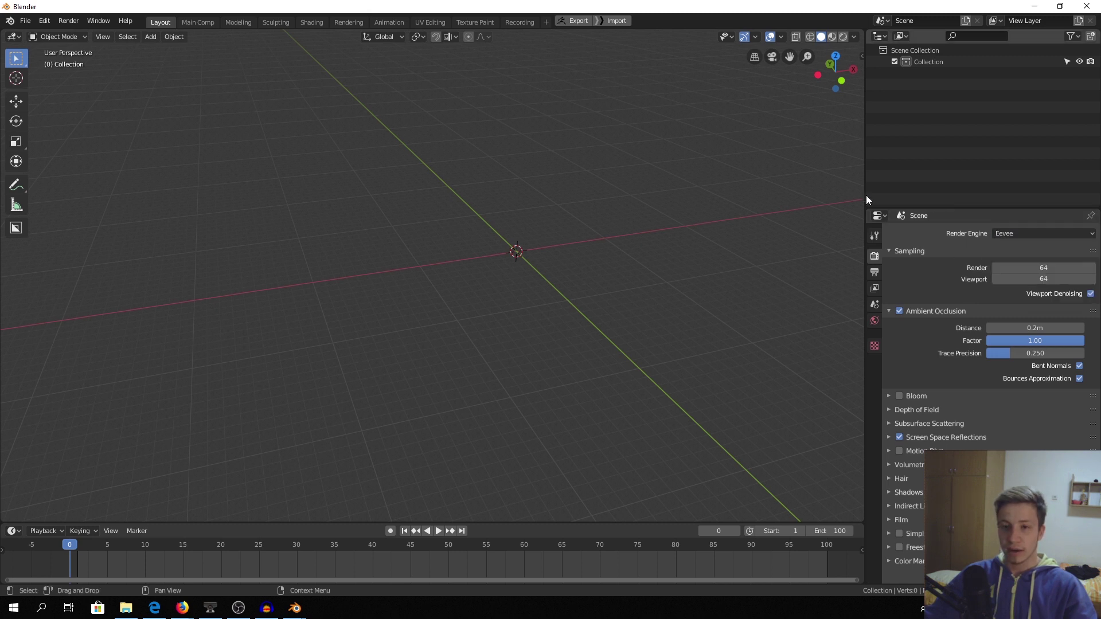
Filter Preferences Add-ons by 'octane' and expand the enabled OctaneRender Engine v. 20.3 entry.
{"action": "left_click", "coordinate": [44, 21]}
{"action": "left_click", "coordinate": [98, 172]}
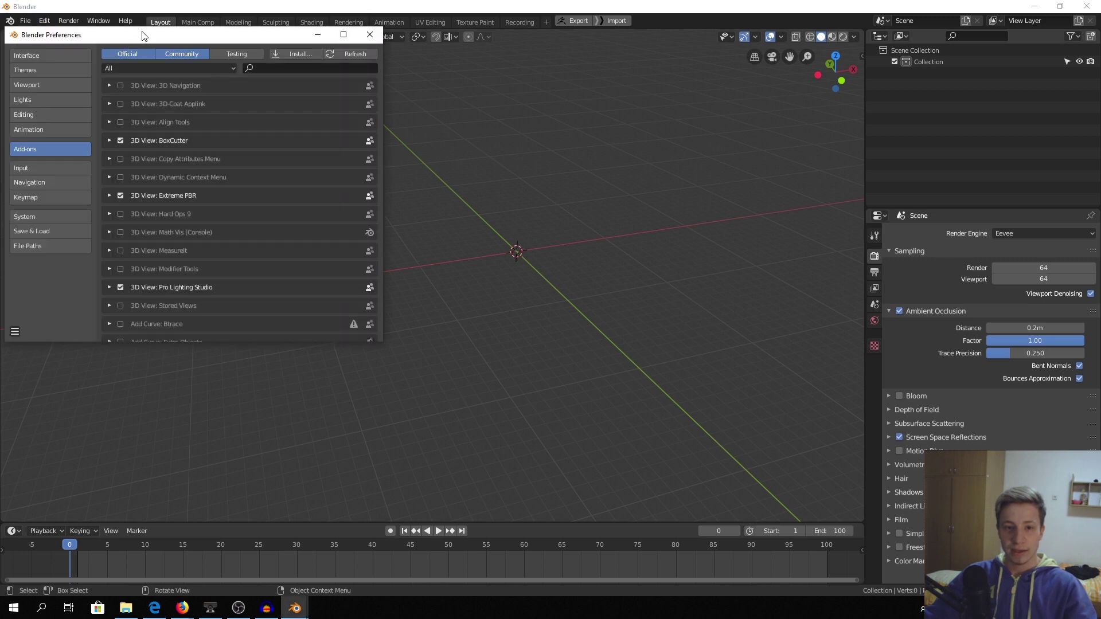
{"action": "left_click", "coordinate": [680, 115]}
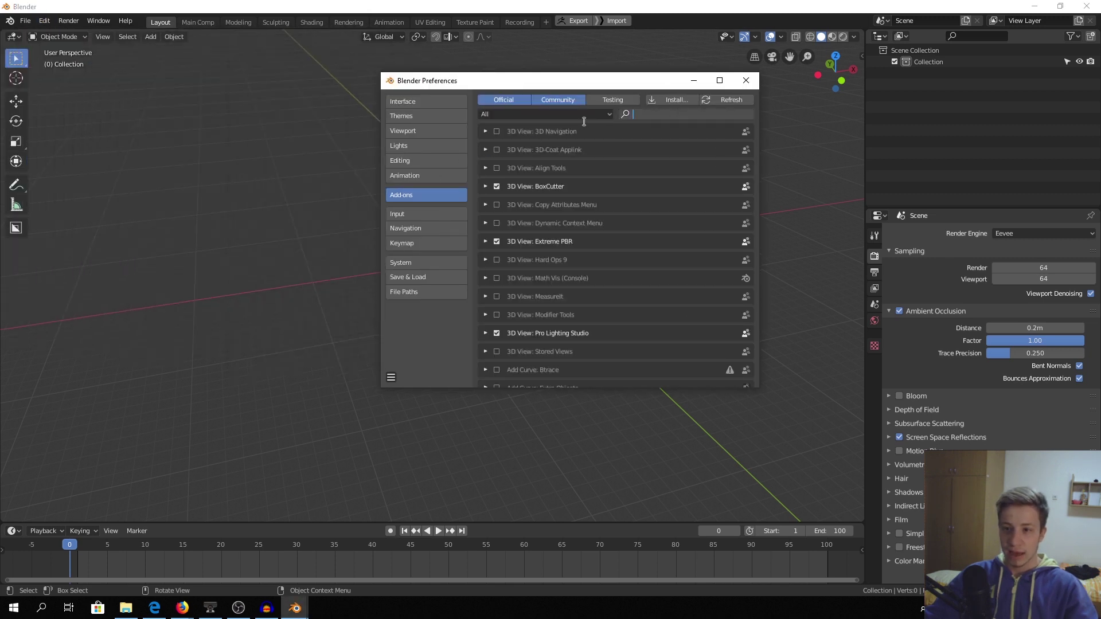
{"action": "type", "text": "octan"}
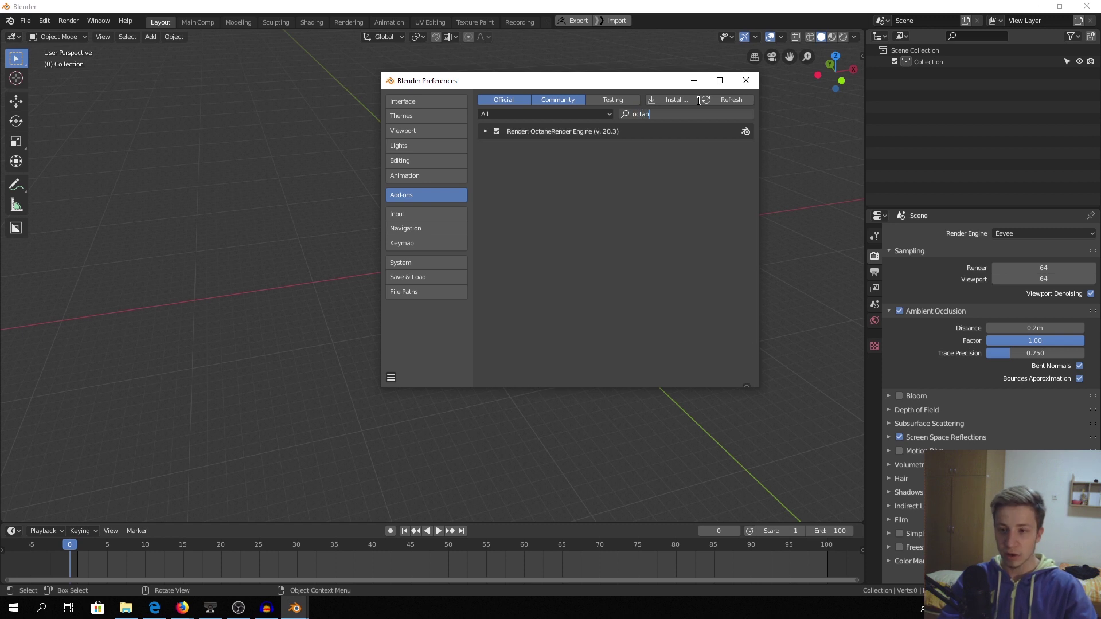
{"action": "type", "text": "e"}
{"action": "left_click", "coordinate": [485, 131]}
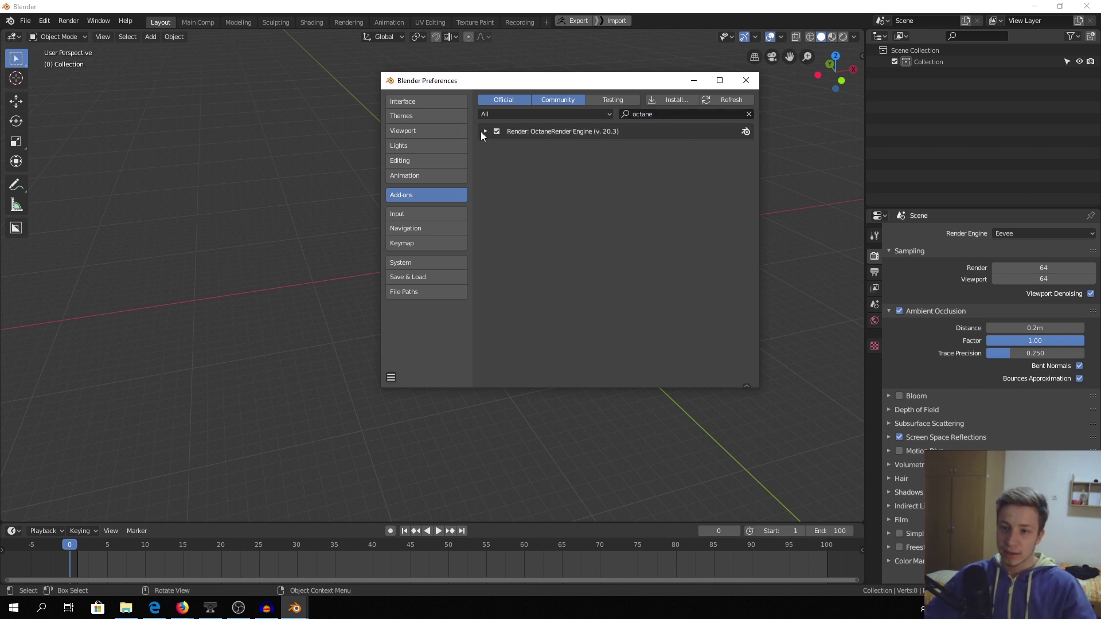
{"action": "left_click", "coordinate": [486, 132]}
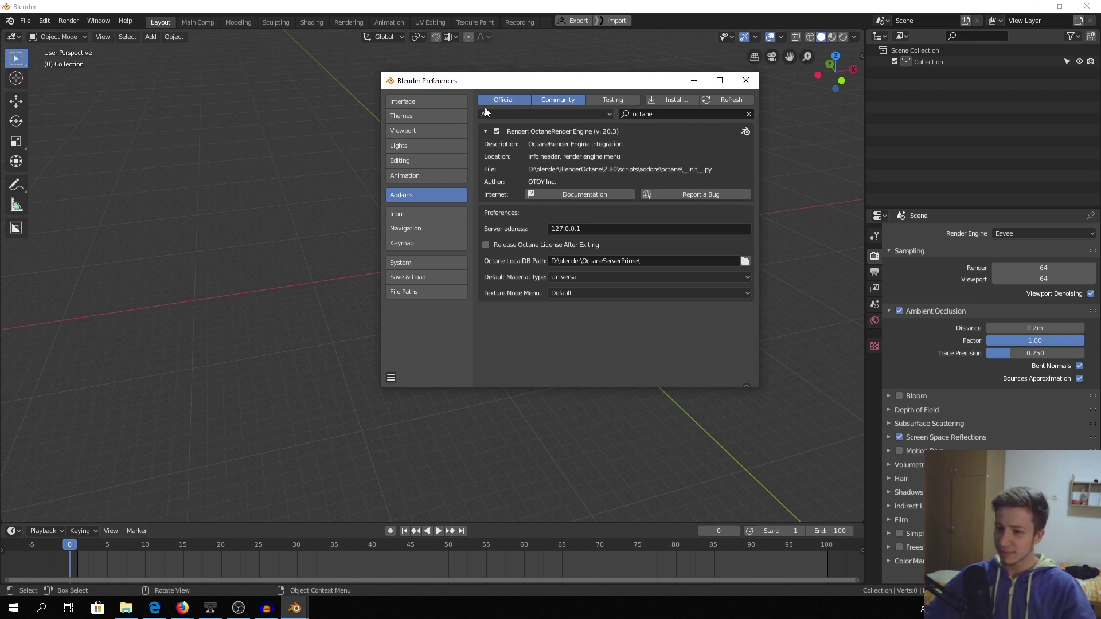
Close Preferences, switch viewport shading to Rendered, and set the render engine to Octane.
{"action": "left_click", "coordinate": [746, 80]}
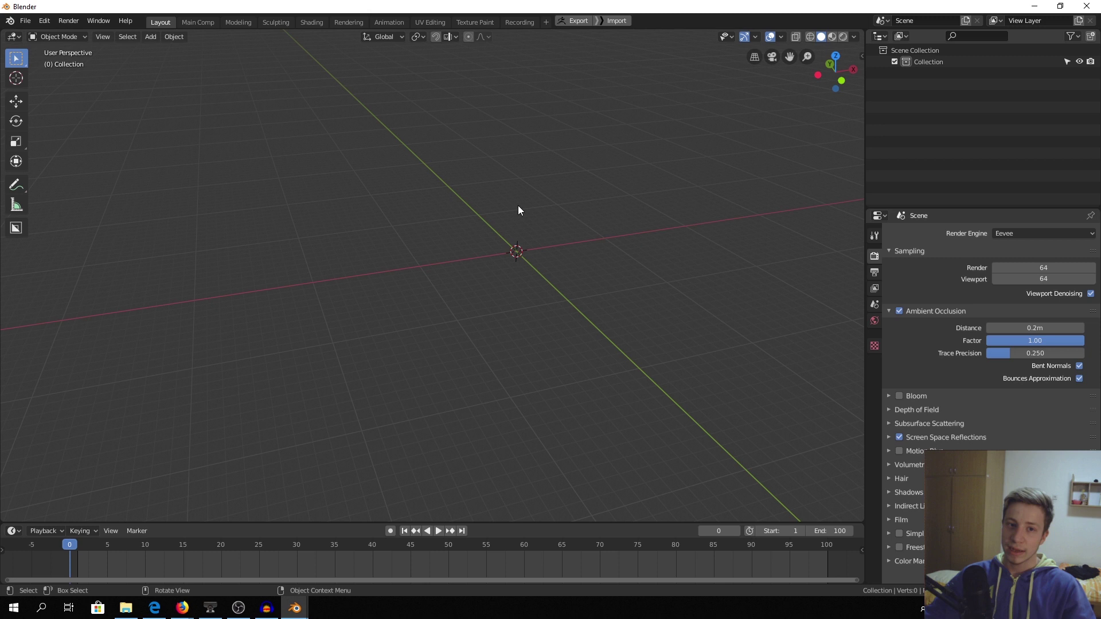
{"action": "left_click", "coordinate": [843, 36]}
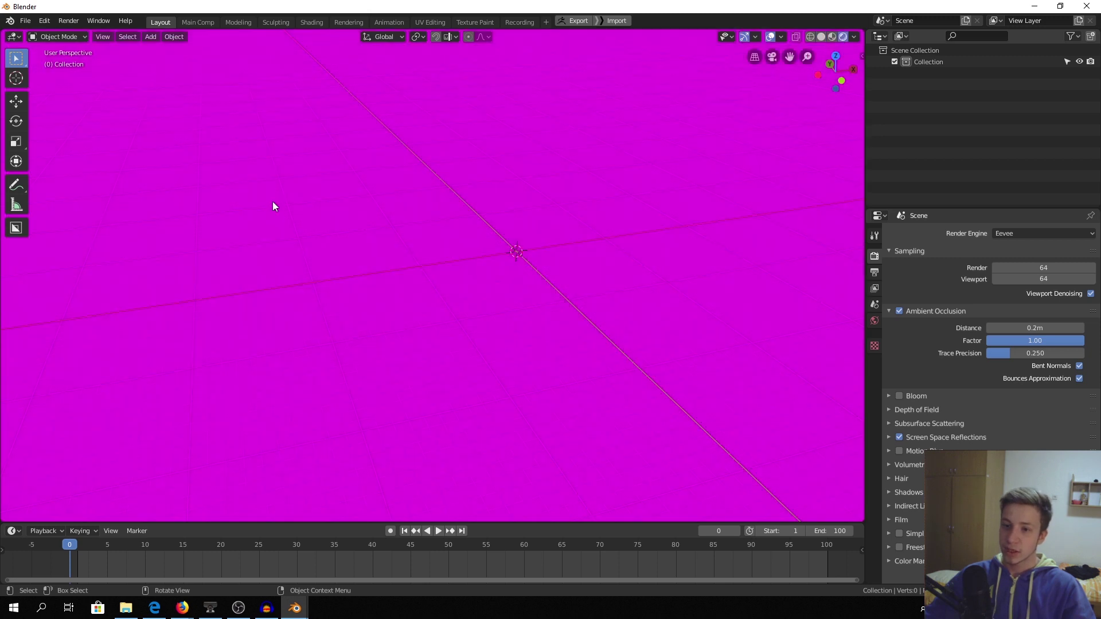
{"action": "left_click", "coordinate": [1070, 232]}
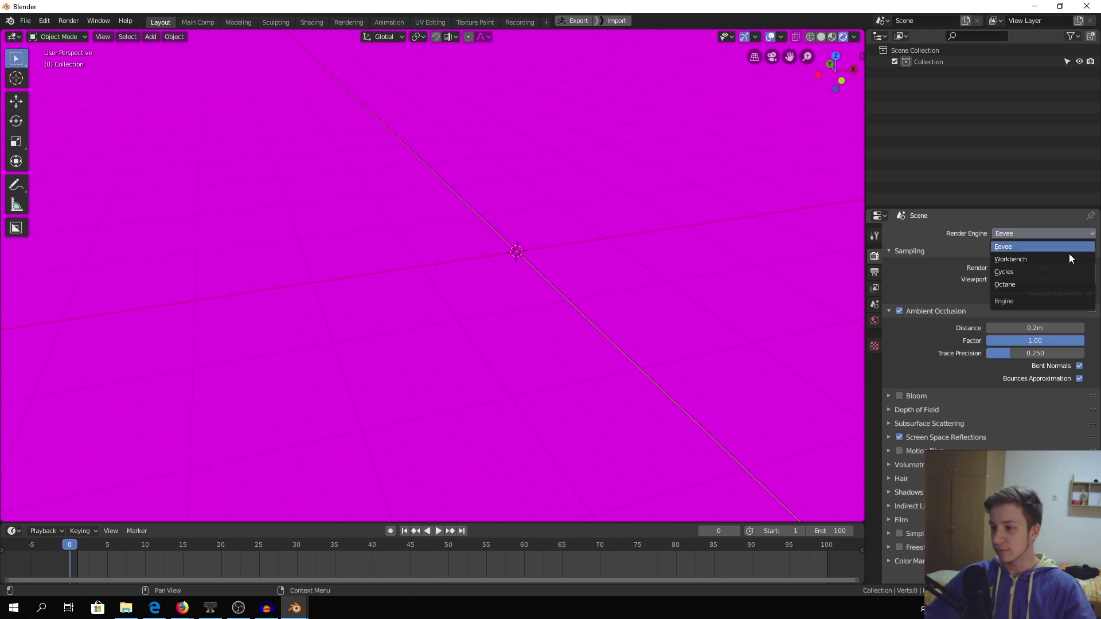
{"action": "left_click", "coordinate": [1036, 283]}
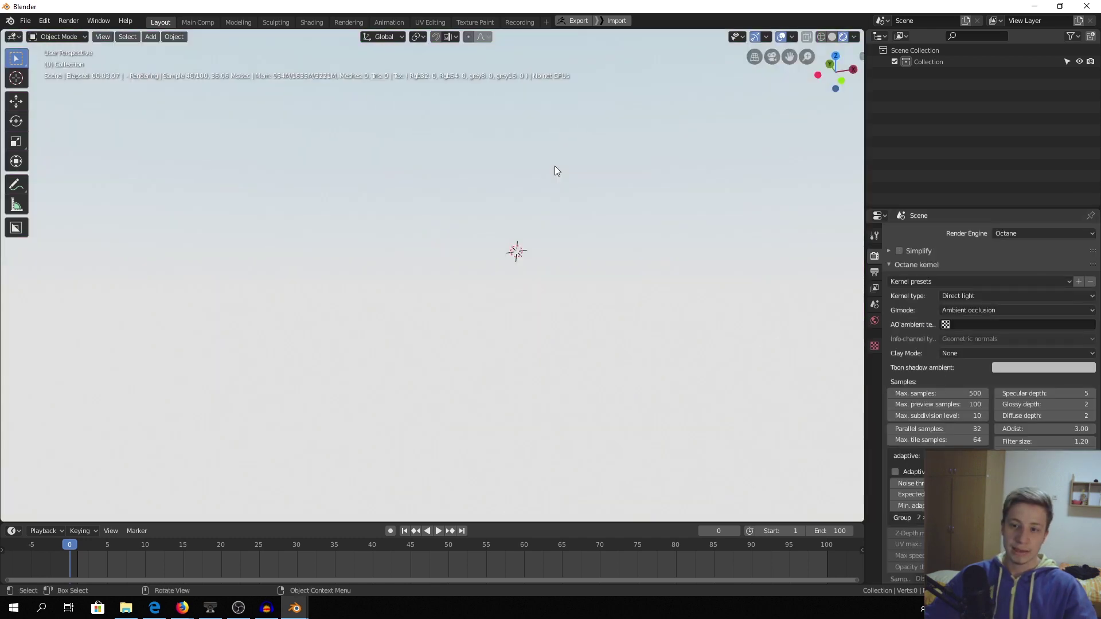
Add a ground plane at a repositioned 3D cursor and scale it up.
{"action": "right_click", "coordinate": [446, 340], "text": "shift"}
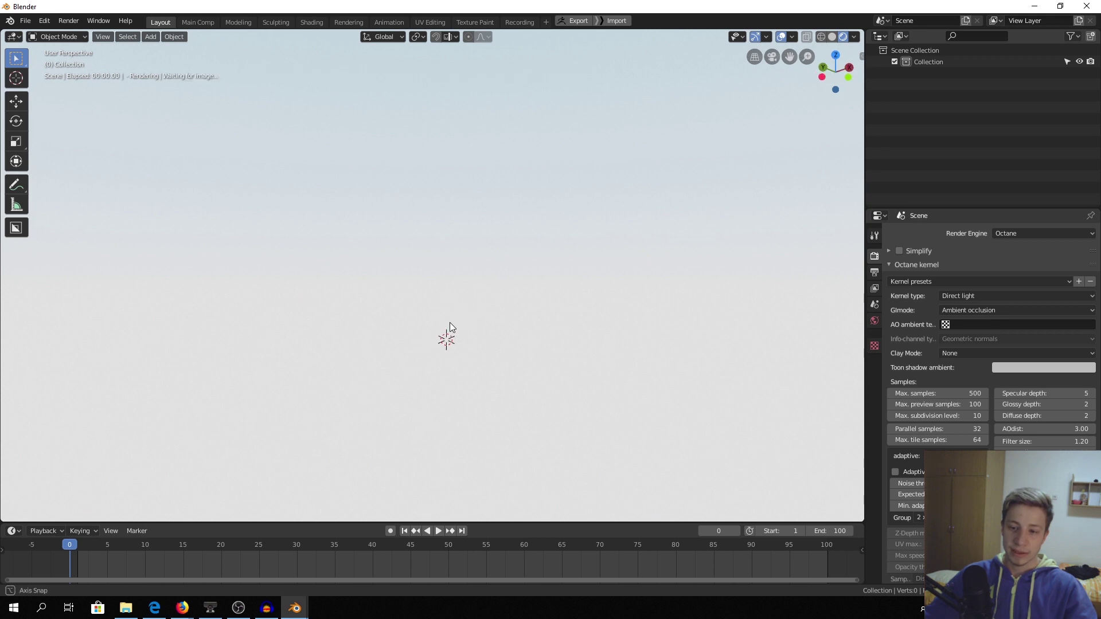
{"action": "key", "text": "shift+a"}
{"action": "mouse_move", "coordinate": [459, 342]}
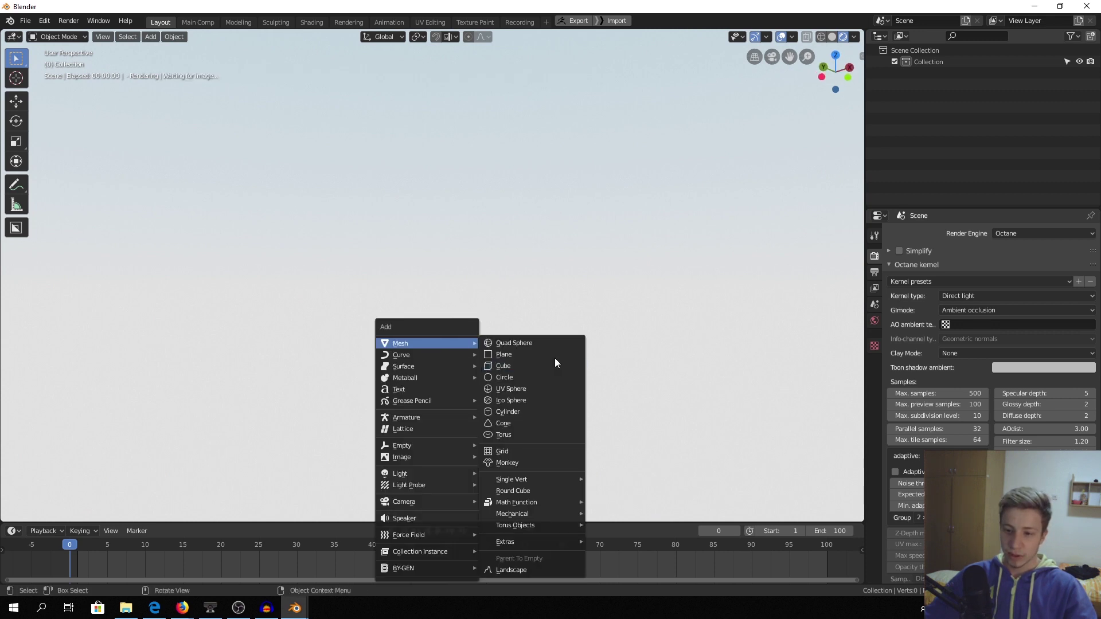
{"action": "left_click", "coordinate": [554, 356]}
{"action": "key", "text": "s"}
{"action": "left_click", "coordinate": [495, 345]}
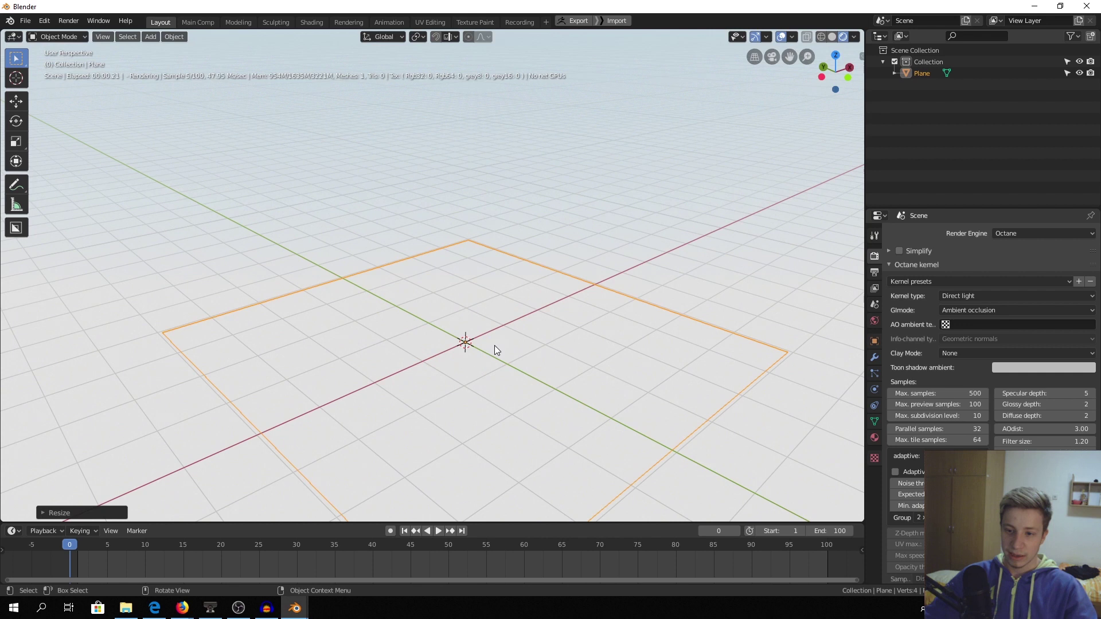
Add a Suzanne monkey and raise it along Z above the plane.
{"action": "key", "text": "shift+a"}
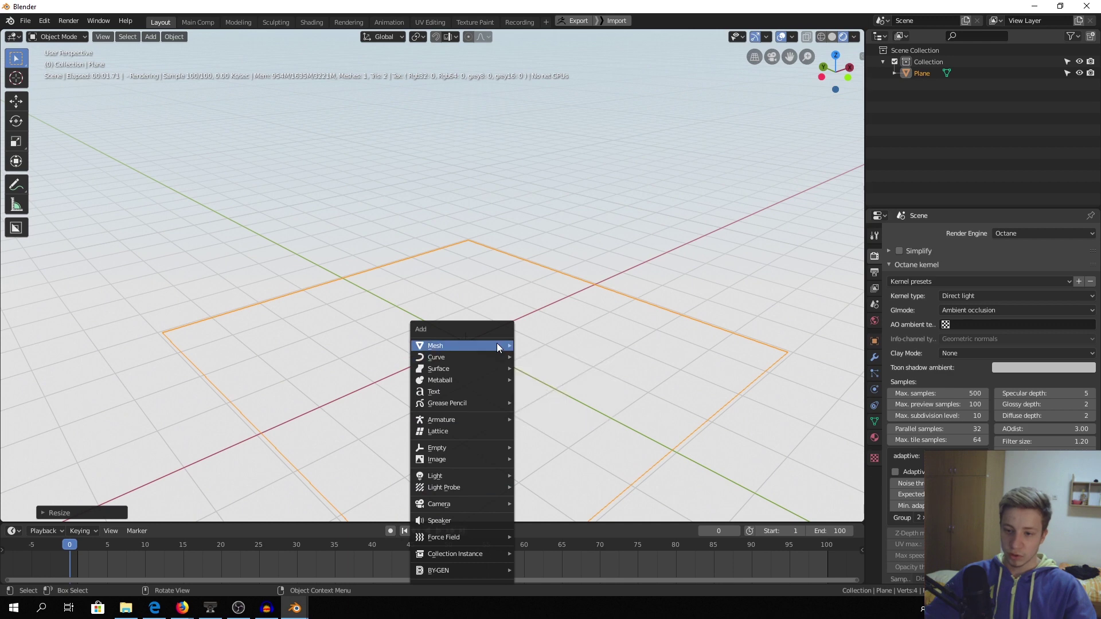
{"action": "mouse_move", "coordinate": [497, 344]}
{"action": "left_click", "coordinate": [535, 238]}
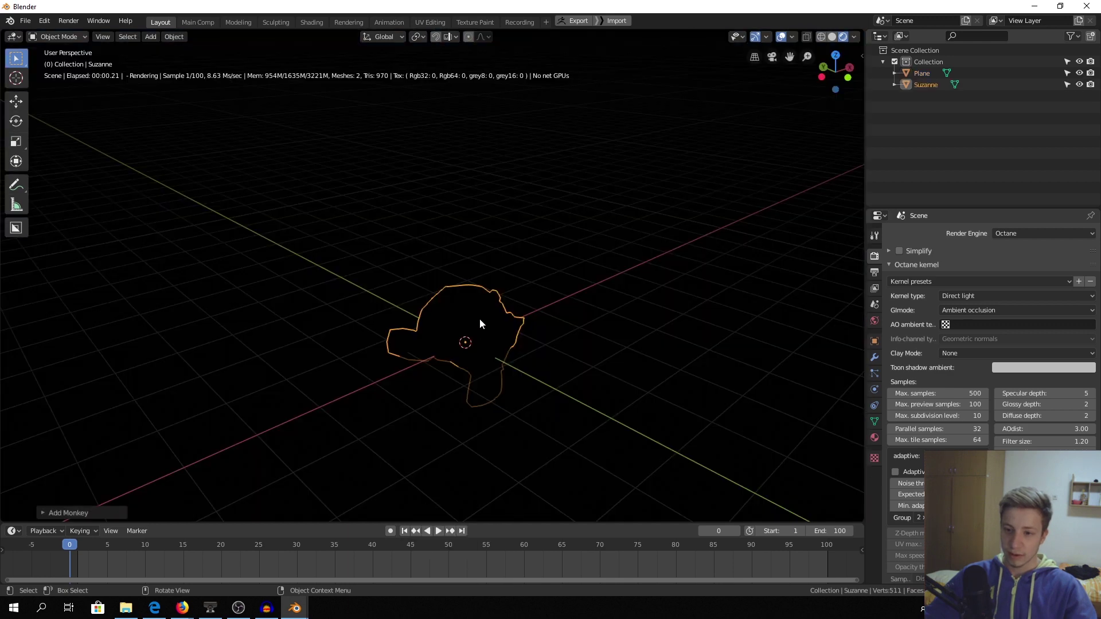
{"action": "key", "text": "g"}
{"action": "key", "text": "z"}
{"action": "left_click", "coordinate": [452, 151]}
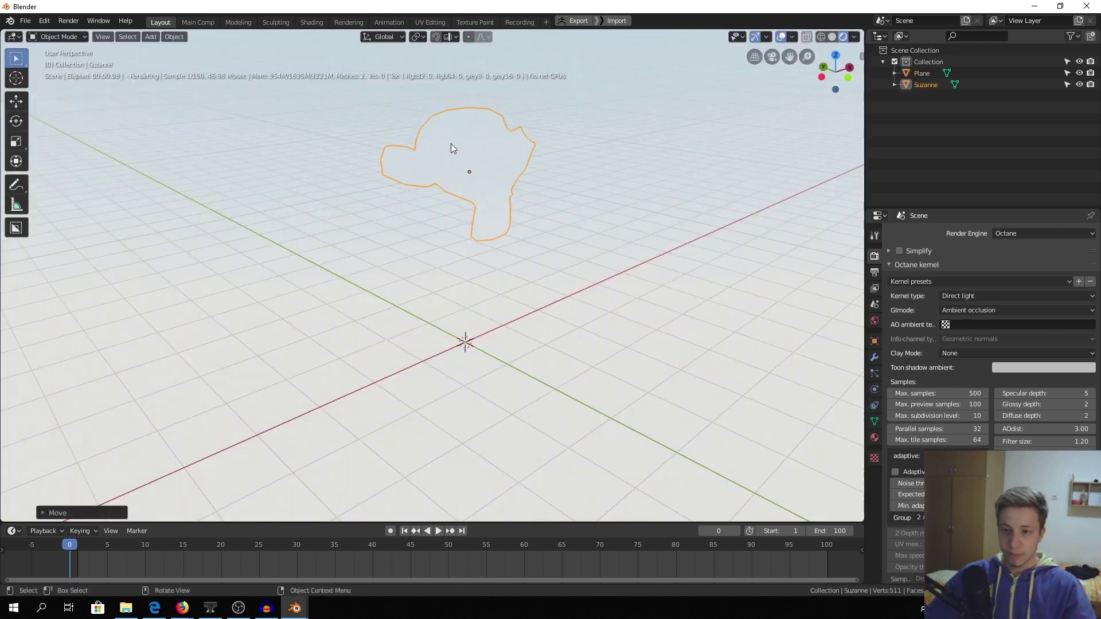
{"action": "middle_click_drag", "start_coordinate": [451, 144], "coordinate": [588, 336]}
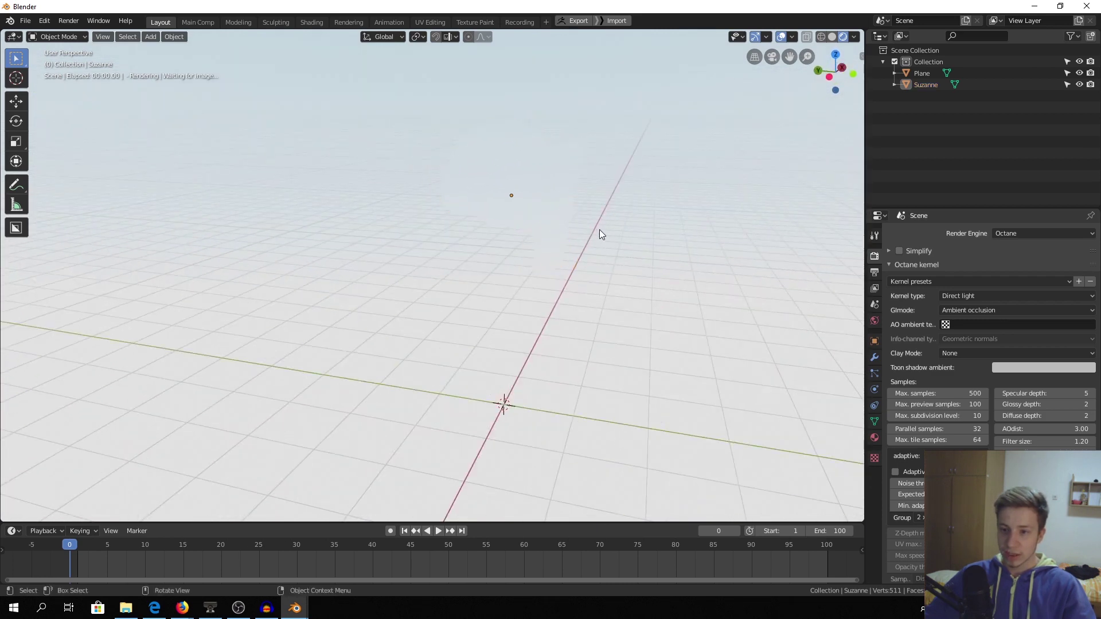
{"action": "middle_click_drag", "start_coordinate": [597, 234], "coordinate": [575, 236]}
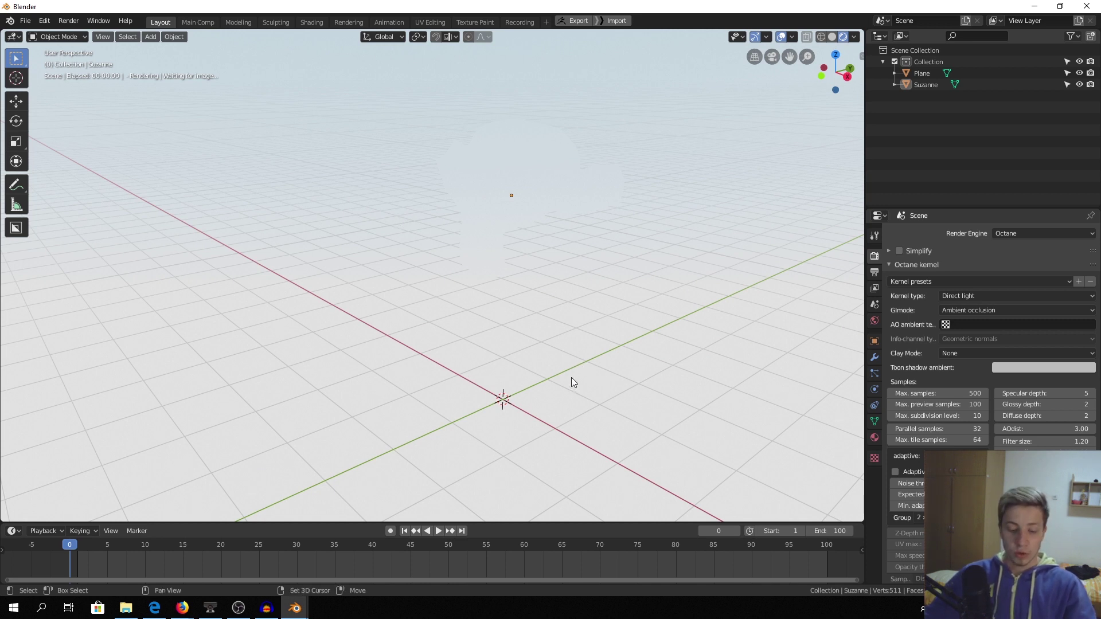
Add a camera and move it into position facing Suzanne.
{"action": "key", "text": "shift+a"}
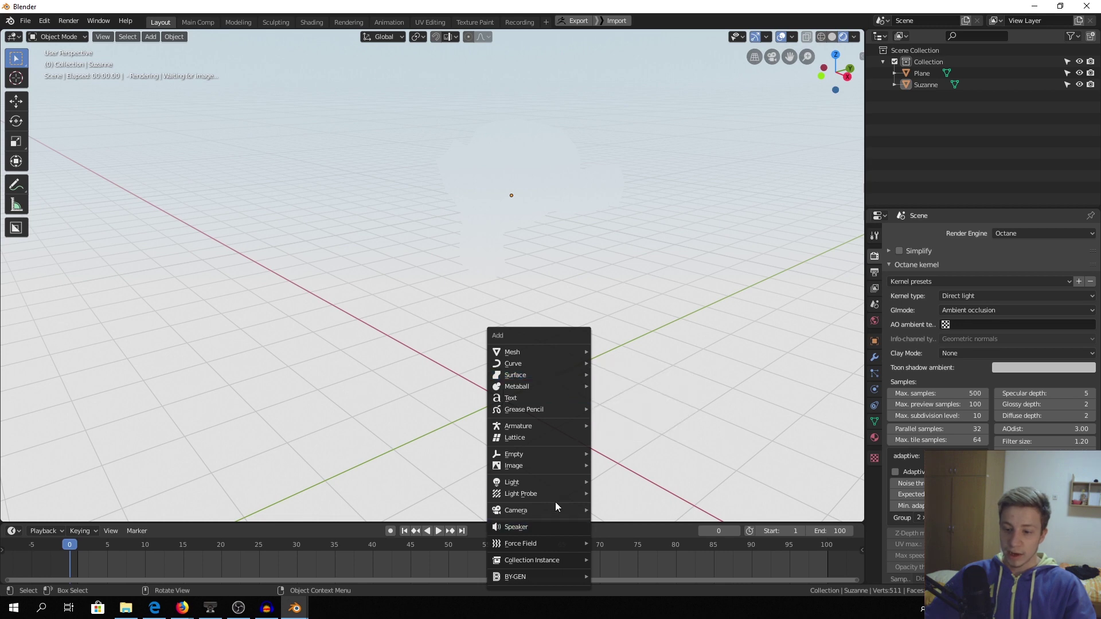
{"action": "mouse_move", "coordinate": [555, 508]}
{"action": "left_click", "coordinate": [675, 513]}
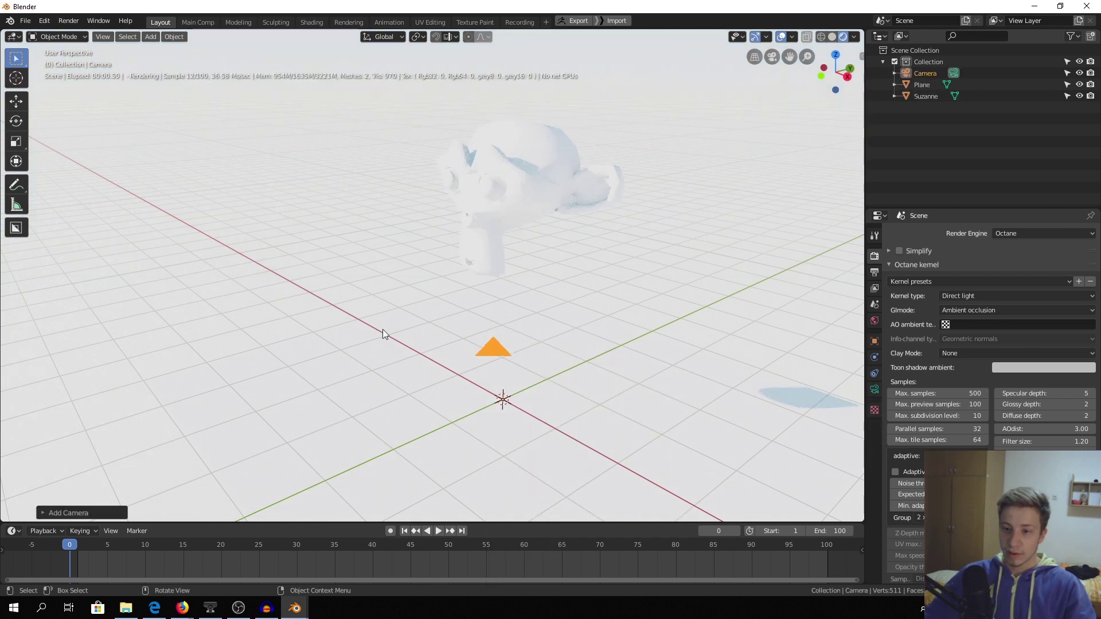
{"action": "middle_click_drag", "start_coordinate": [383, 329], "coordinate": [546, 289]}
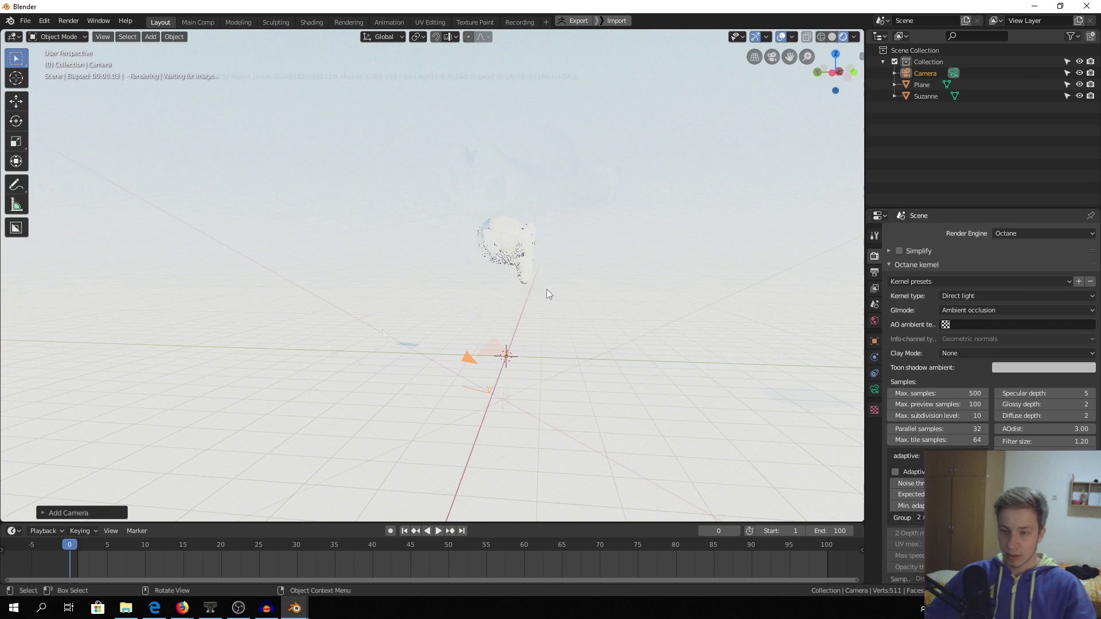
{"action": "key", "text": "g"}
{"action": "left_click", "coordinate": [707, 103]}
{"action": "middle_click_drag", "start_coordinate": [706, 104], "coordinate": [631, 201]}
{"action": "key", "text": "g"}
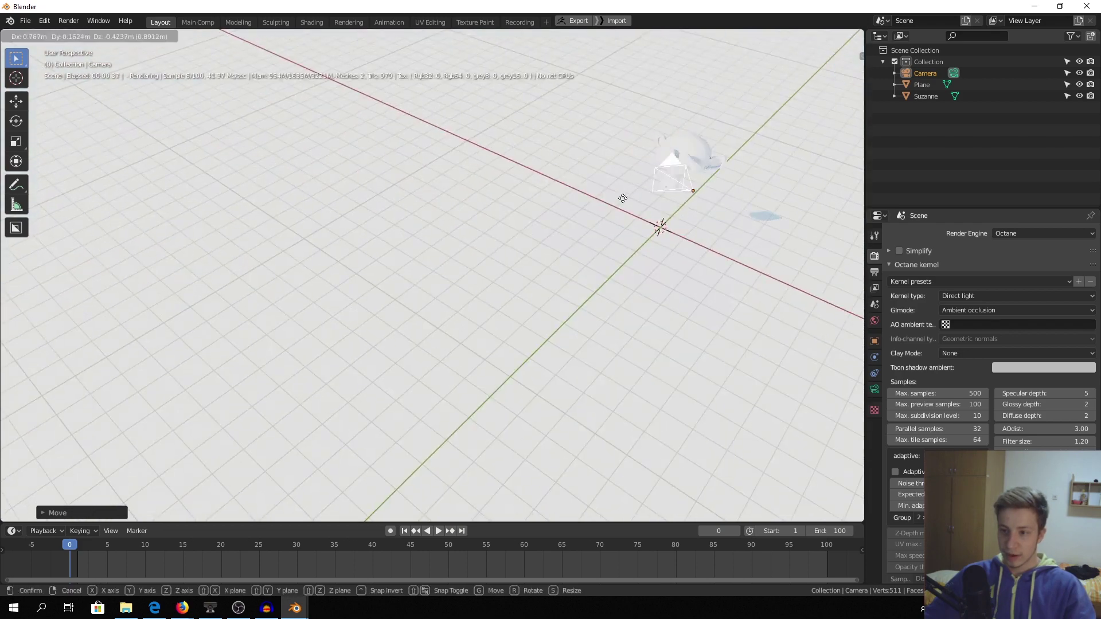
{"action": "left_click", "coordinate": [648, 200]}
Look through the camera, refine its framing of Suzanne, then select Suzanne's modifier settings.
{"action": "key", "text": "grave"}
{"action": "left_click", "coordinate": [571, 250]}
{"action": "key", "text": "g"}
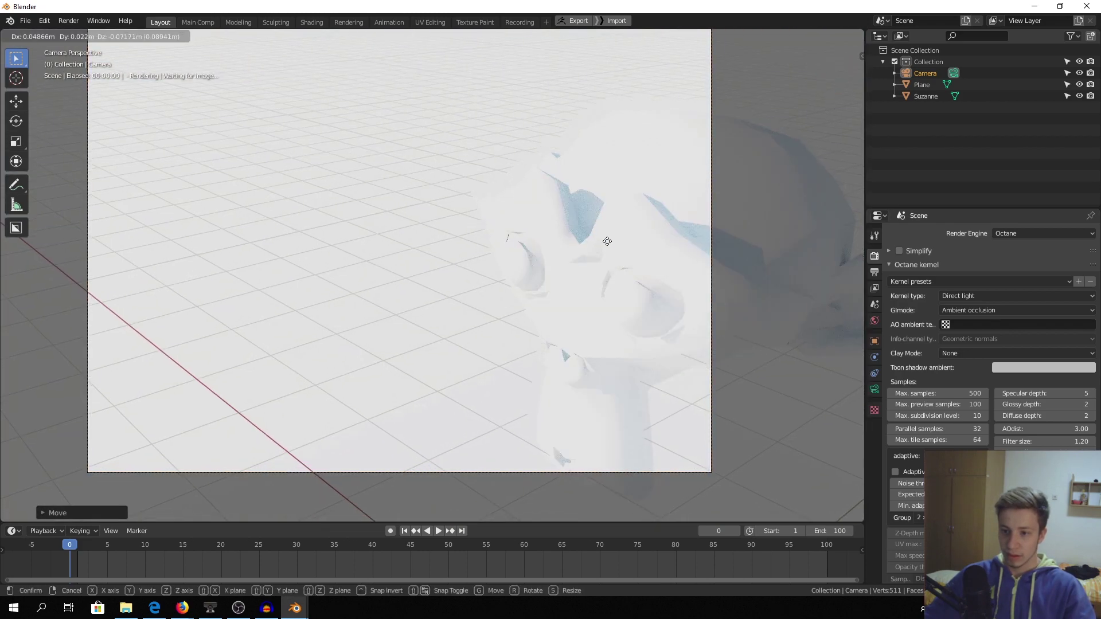
{"action": "left_click", "coordinate": [723, 296]}
{"action": "left_click", "coordinate": [580, 188]}
{"action": "left_click", "coordinate": [875, 358]}
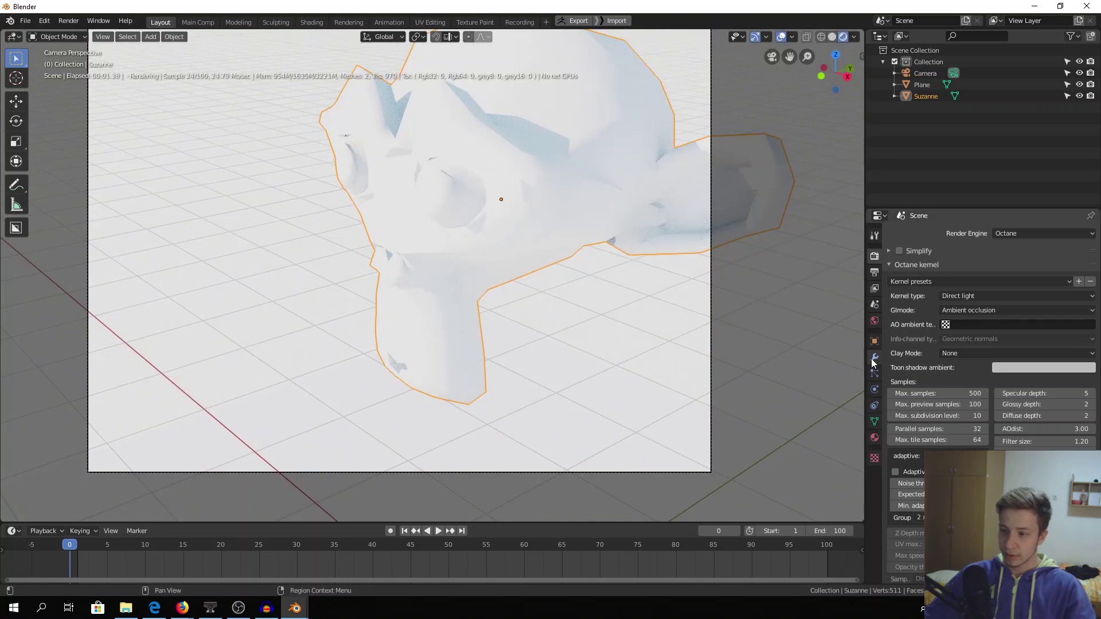
Give Suzanne a Subdivision Surface modifier with 2 viewport levels and pan the camera view.
{"action": "left_click", "coordinate": [977, 235]}
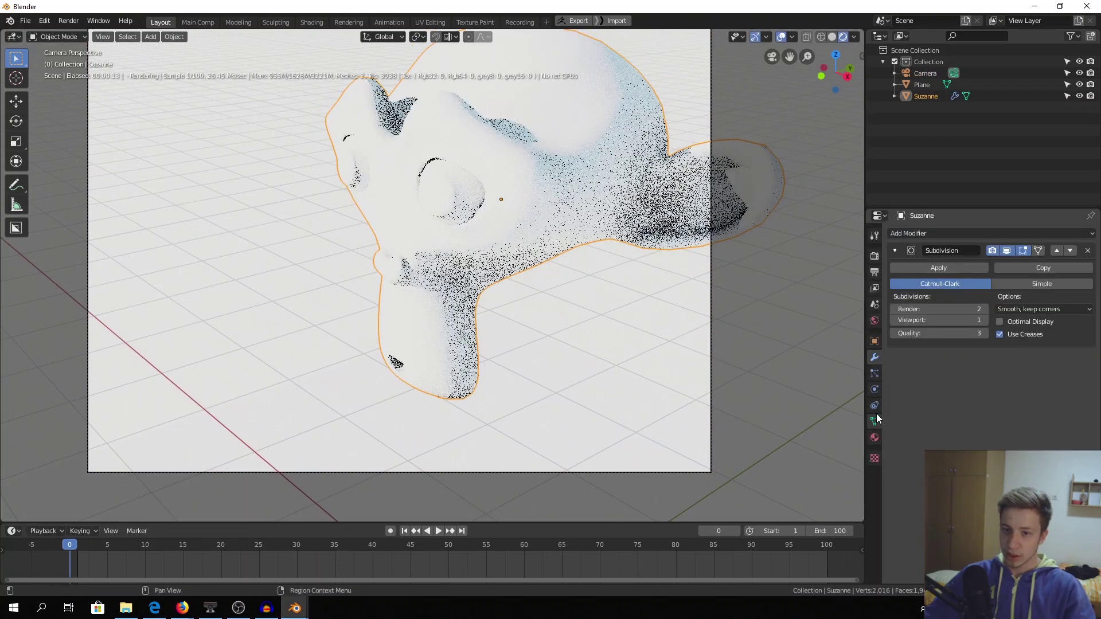
{"action": "left_click", "coordinate": [985, 320]}
{"action": "middle_click_drag", "start_coordinate": [471, 238], "coordinate": [507, 291], "text": "shift"}
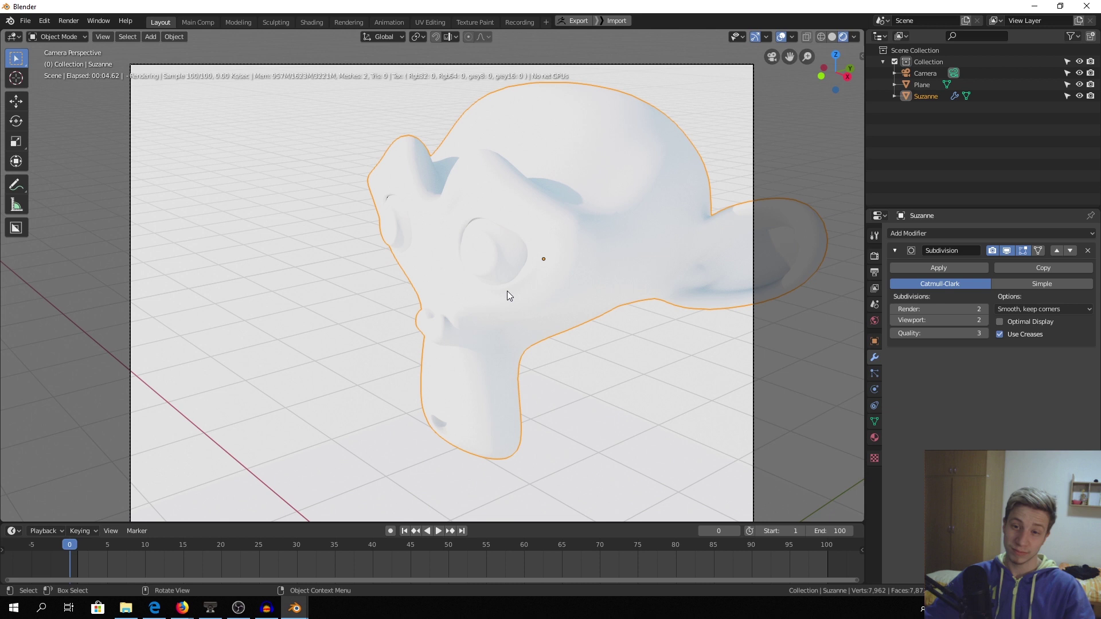
{"action": "middle_click_drag", "start_coordinate": [507, 290], "coordinate": [533, 288], "text": "shift"}
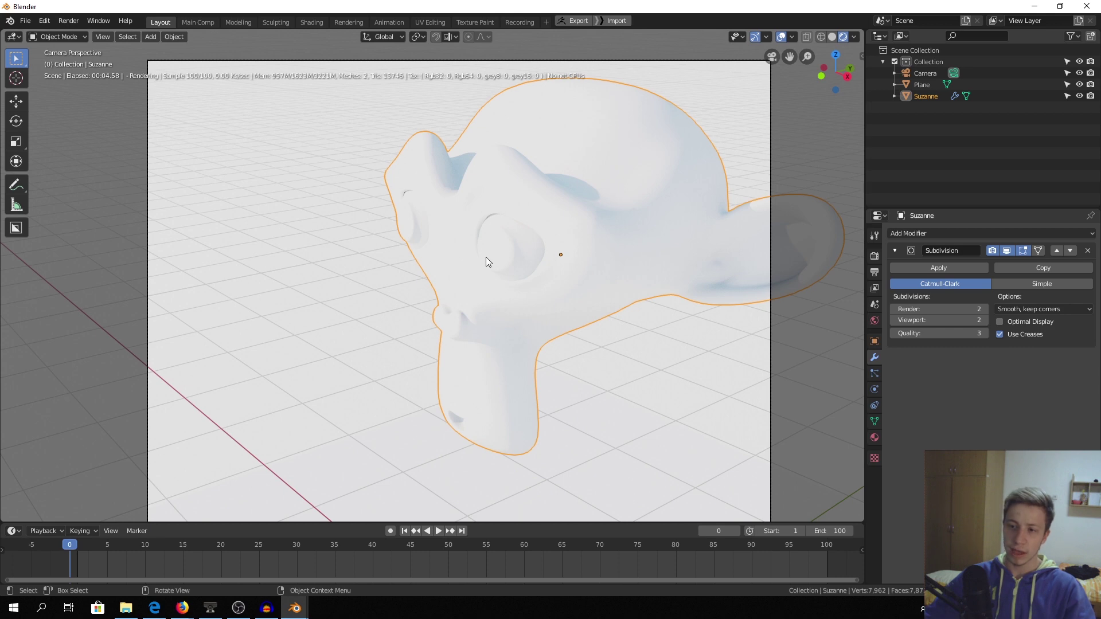
{"action": "middle_click_drag", "start_coordinate": [473, 248], "coordinate": [526, 200], "text": "shift"}
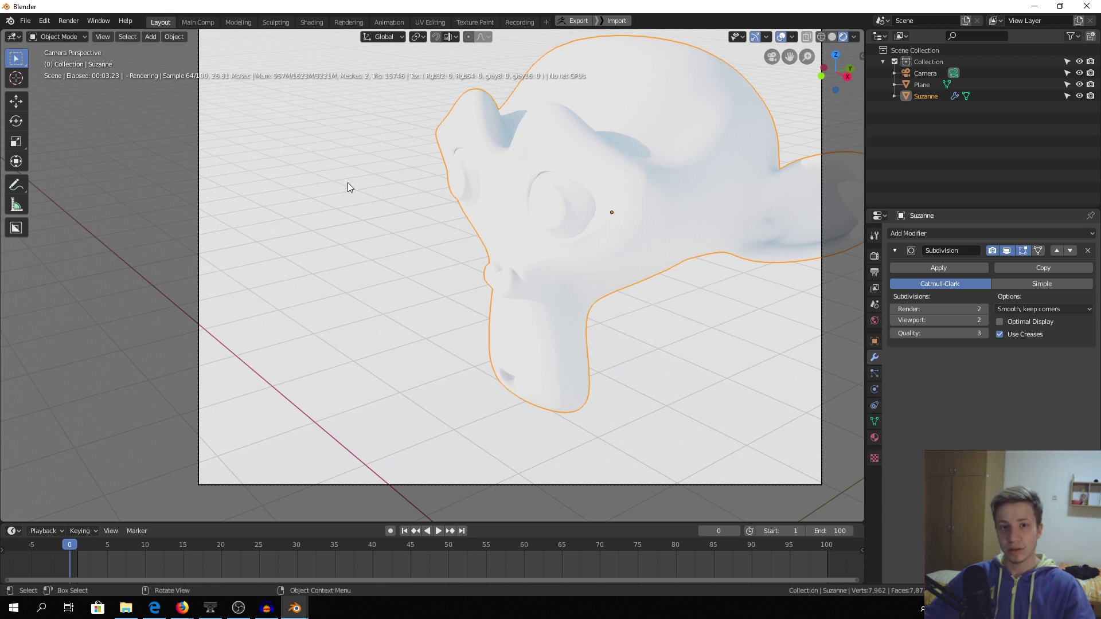
{"action": "scroll", "coordinate": [347, 183], "scroll_direction": "down", "scroll_amount": 1}
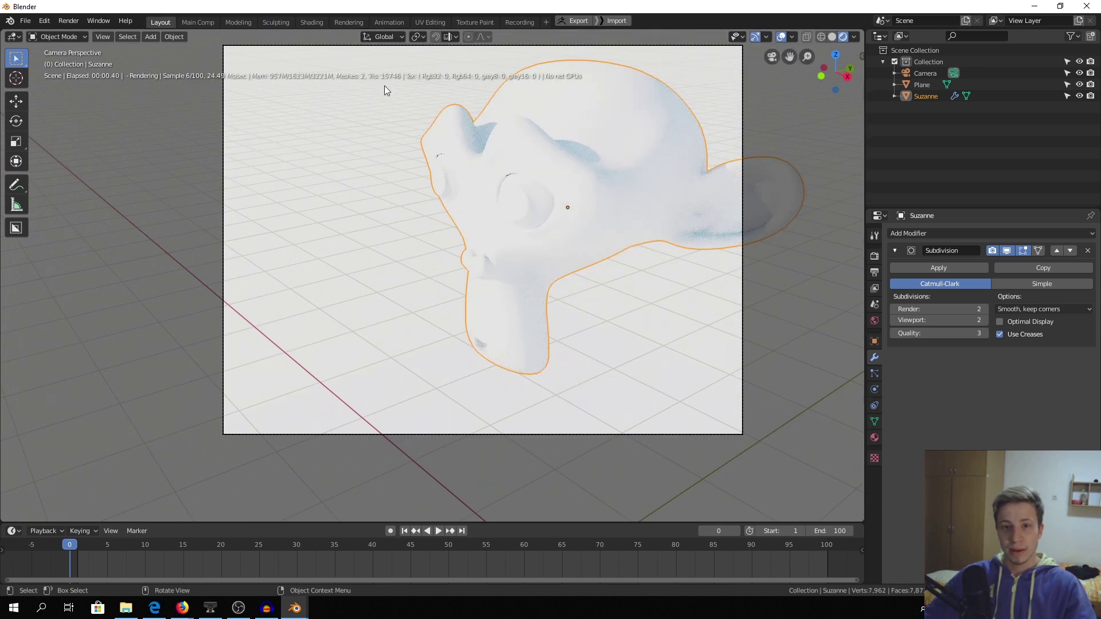
In the Shading workspace, switch the node editor to the World shader tree and tidy the nodes.
{"action": "left_click", "coordinate": [312, 23]}
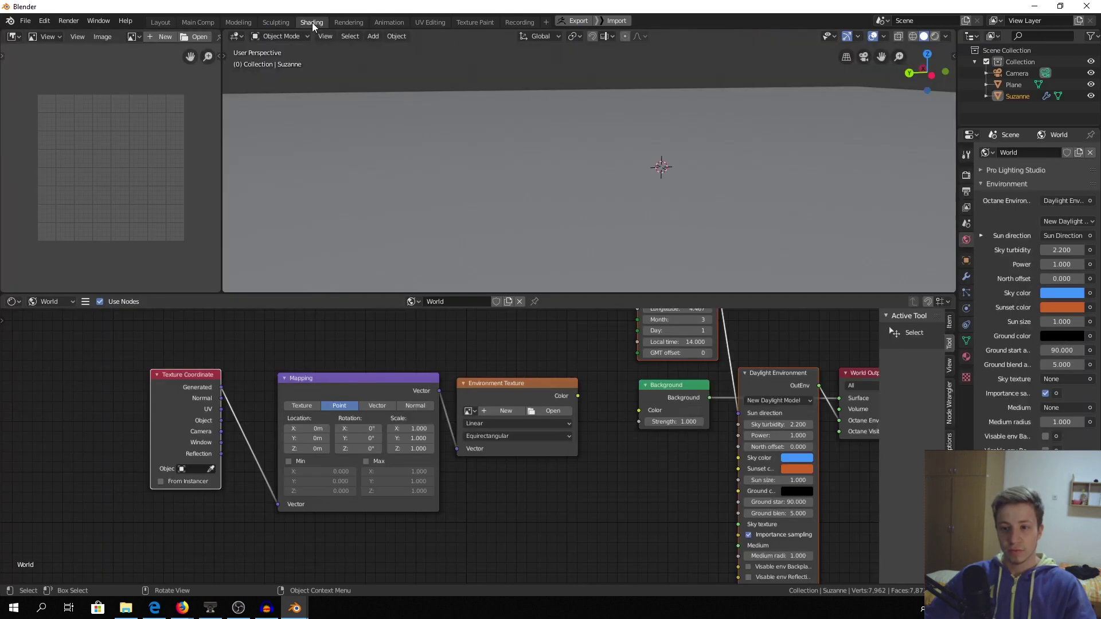
{"action": "left_click", "coordinate": [67, 302]}
{"action": "left_click", "coordinate": [373, 150]}
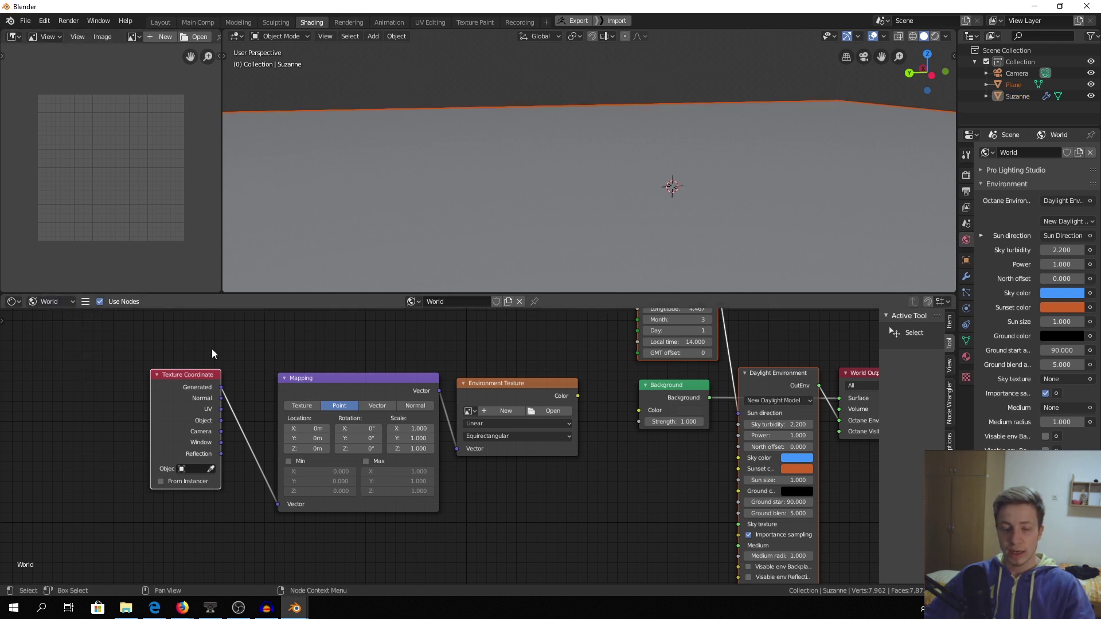
{"action": "left_click", "coordinate": [65, 303]}
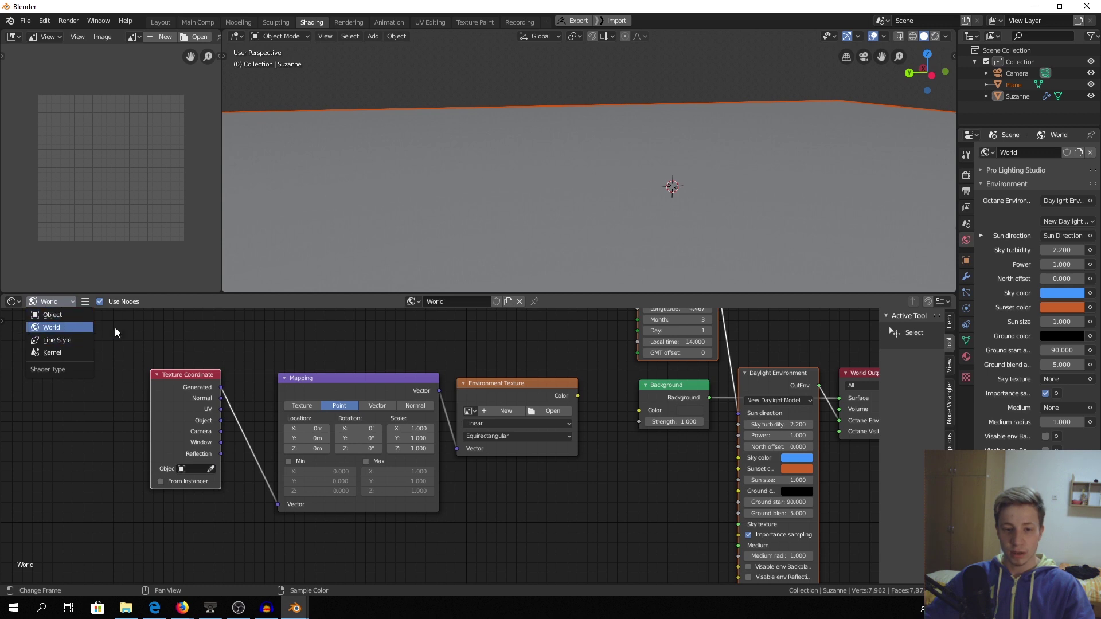
{"action": "middle_click_drag", "start_coordinate": [452, 337], "coordinate": [270, 335]}
{"action": "left_click_drag", "start_coordinate": [270, 334], "coordinate": [157, 346]}
{"action": "middle_click_drag", "start_coordinate": [332, 405], "coordinate": [343, 338]}
Turn on Rendered viewport shading and look through the scene camera.
{"action": "left_click", "coordinate": [935, 36]}
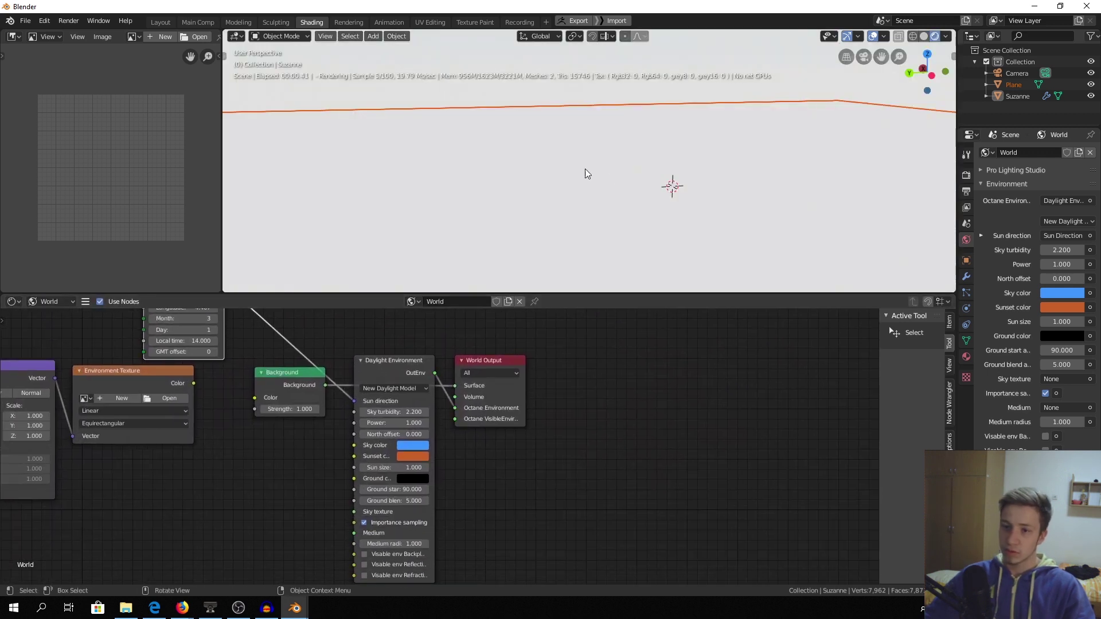
{"action": "middle_click_drag", "start_coordinate": [585, 173], "coordinate": [536, 148]}
{"action": "key", "text": "grave"}
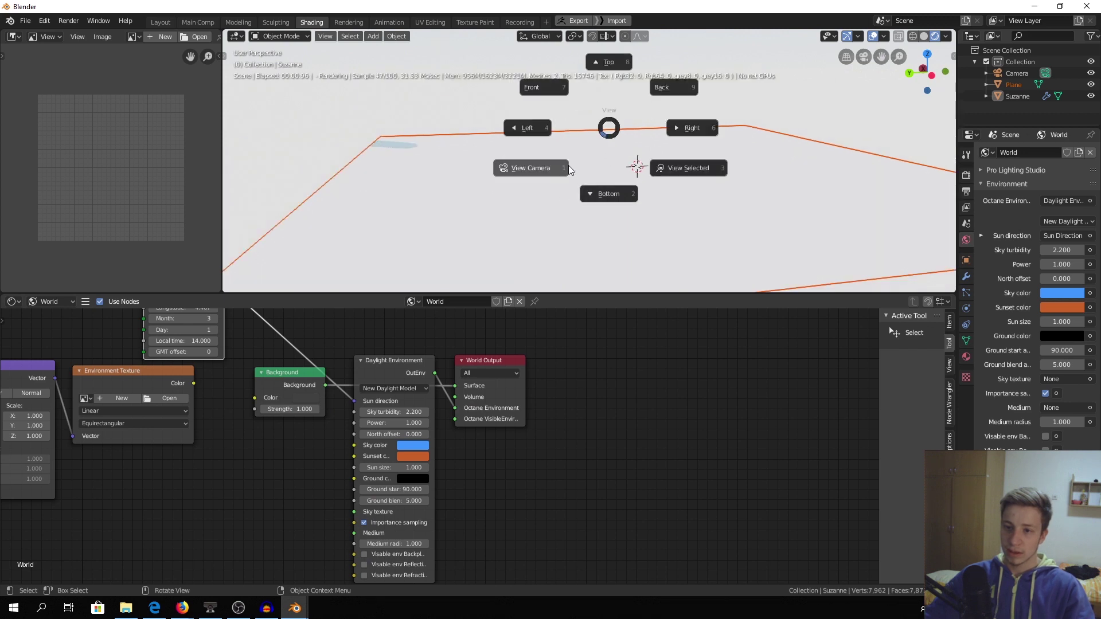
{"action": "left_click", "coordinate": [528, 167]}
Set the Daylight Environment node's model to Nishita Daylight Model.
{"action": "middle_click_drag", "start_coordinate": [477, 504], "coordinate": [476, 397]}
{"action": "scroll", "coordinate": [476, 397], "scroll_direction": "up", "scroll_amount": 2}
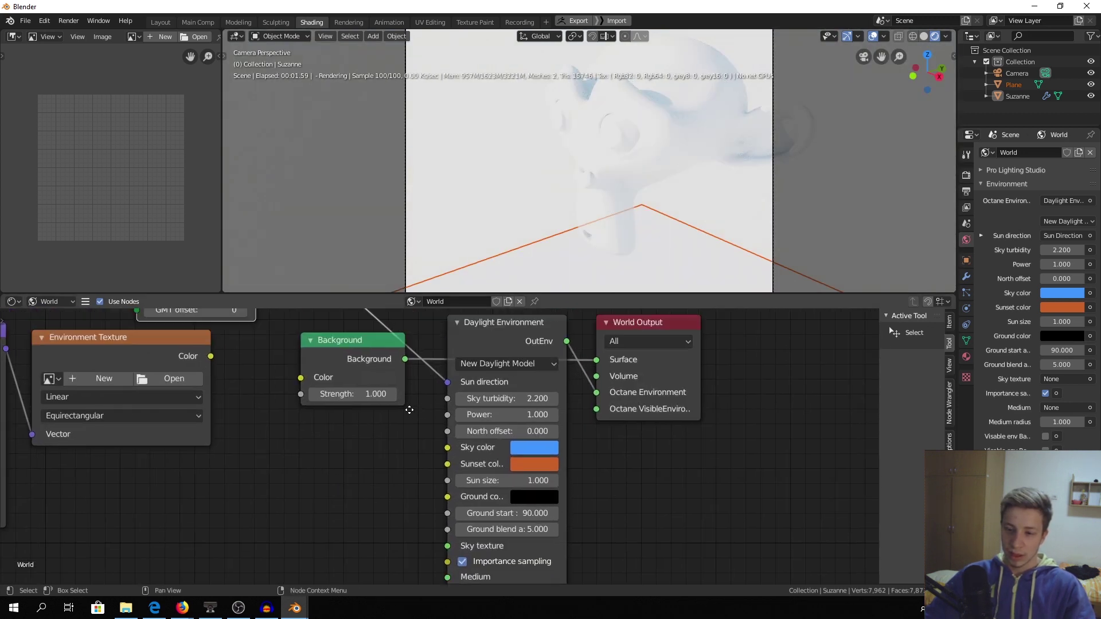
{"action": "middle_click_drag", "start_coordinate": [410, 411], "coordinate": [391, 441]}
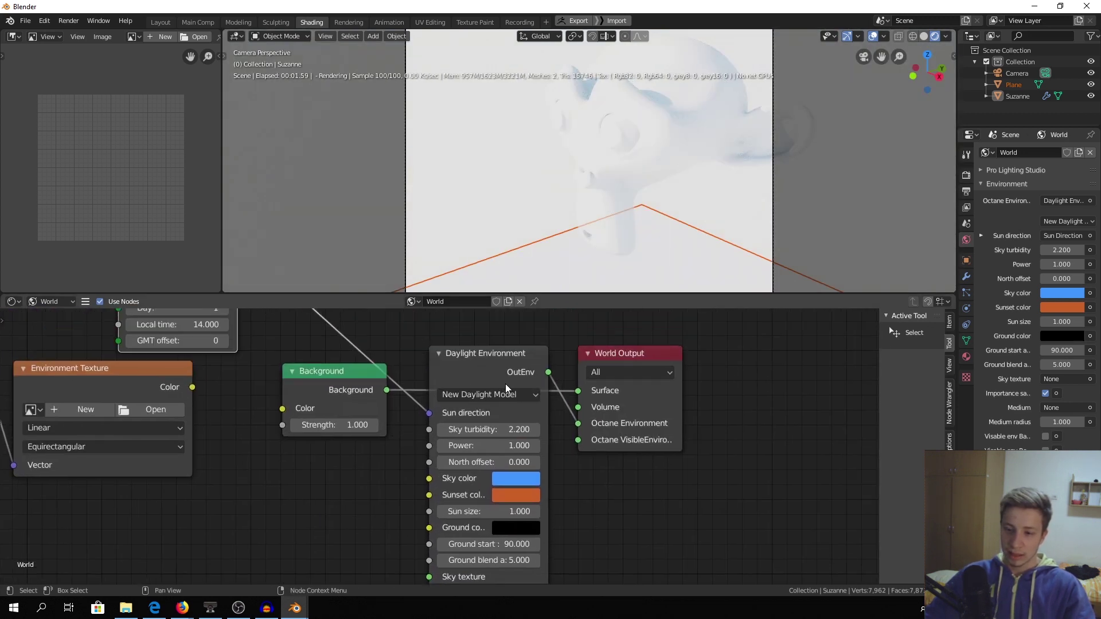
{"action": "left_click", "coordinate": [467, 396]}
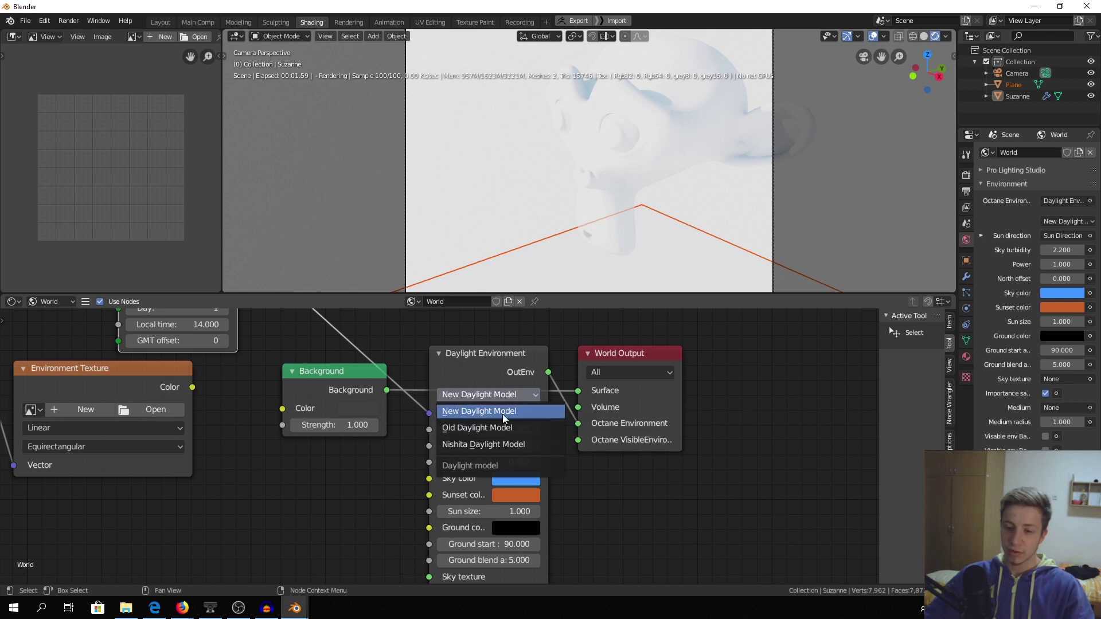
{"action": "left_click", "coordinate": [508, 445]}
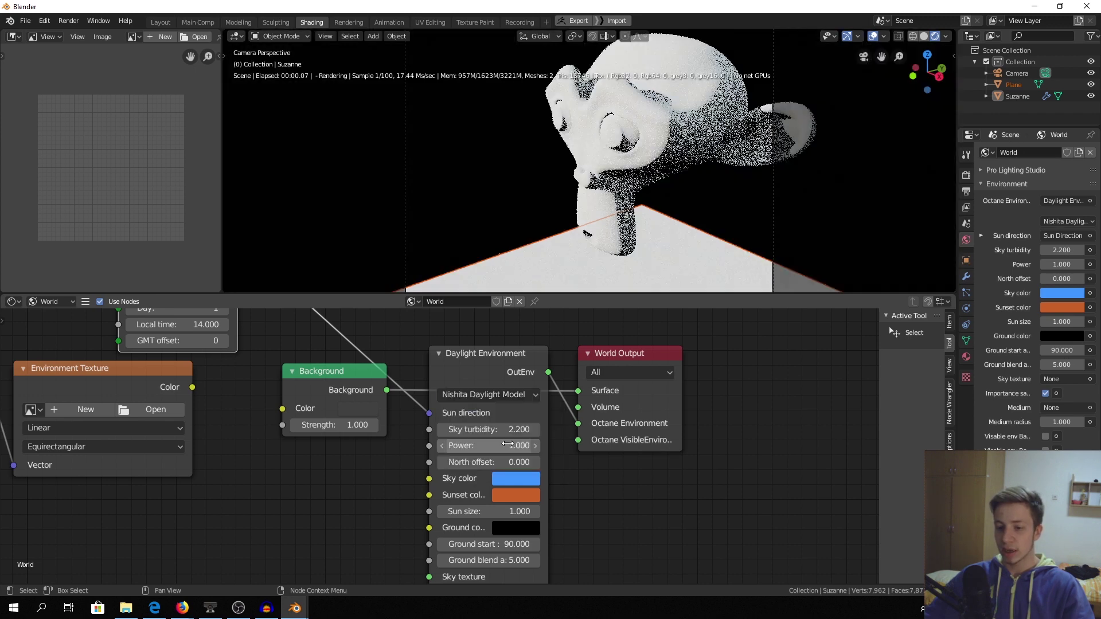
{"action": "middle_click_drag", "start_coordinate": [649, 215], "coordinate": [426, 385]}
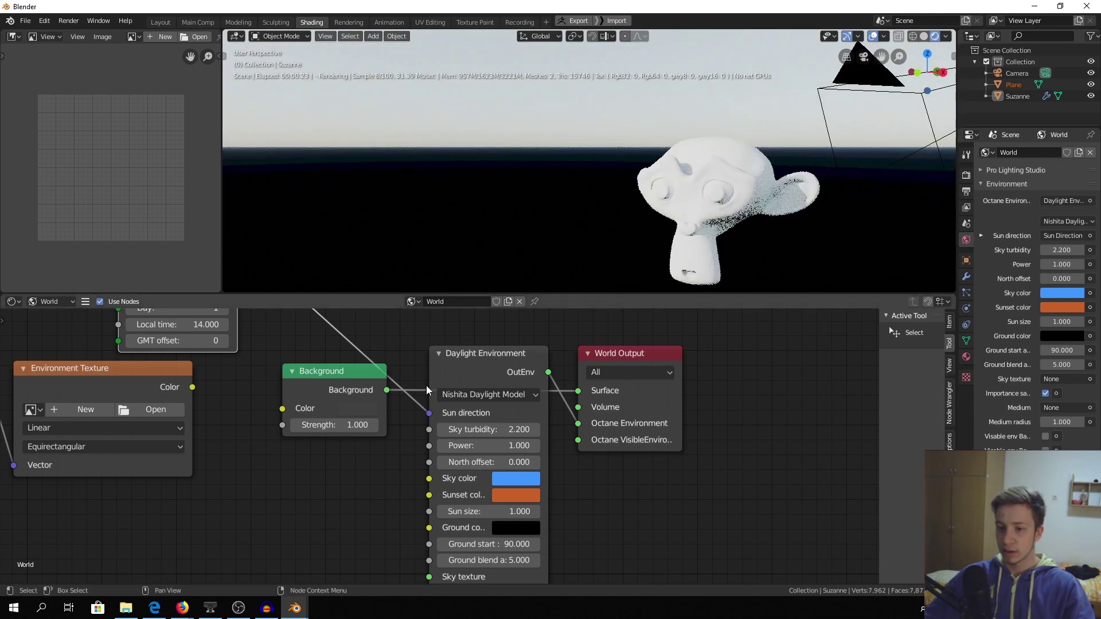
{"action": "scroll", "coordinate": [425, 385], "scroll_direction": "down", "scroll_amount": 3}
{"action": "key", "text": "shift+a"}
{"action": "mouse_move", "coordinate": [456, 388]}
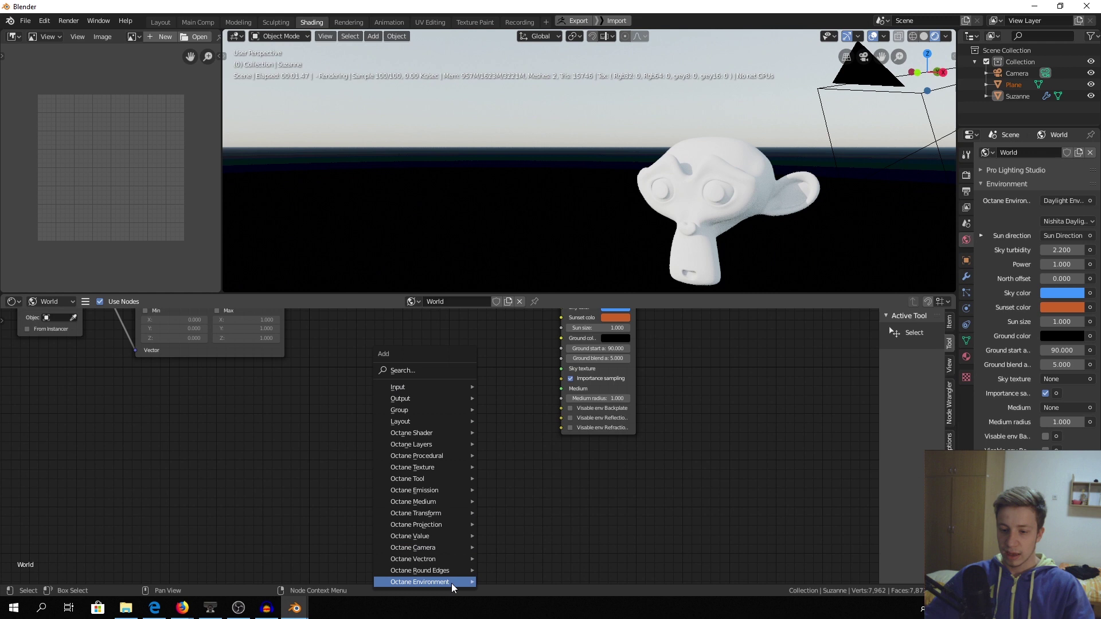
{"action": "mouse_move", "coordinate": [452, 583]}
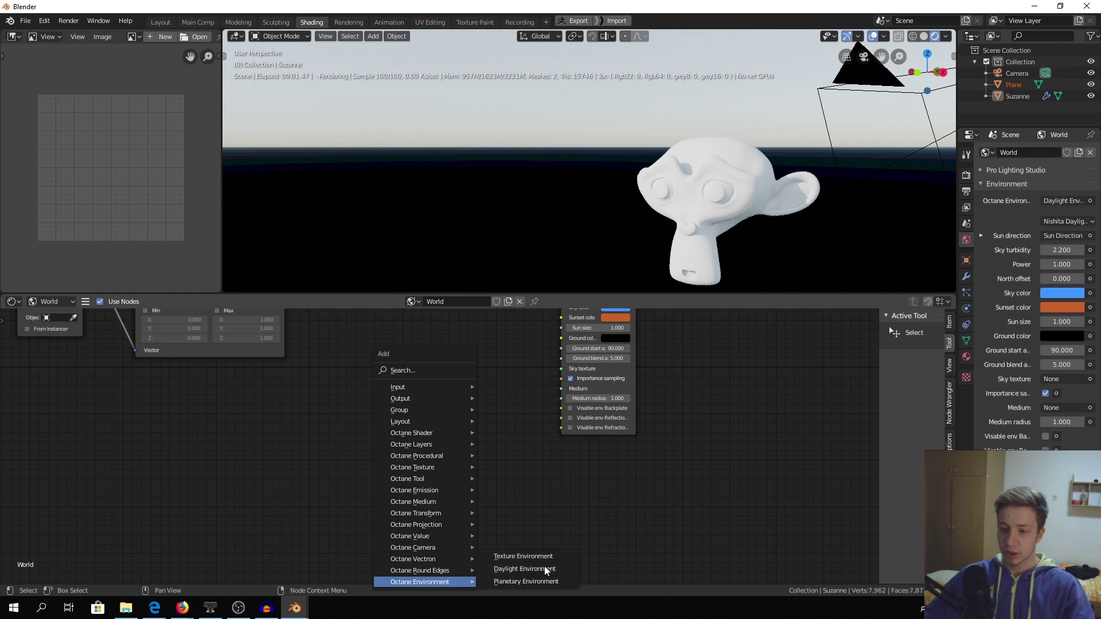
{"action": "middle_click_drag", "start_coordinate": [525, 347], "coordinate": [469, 449]}
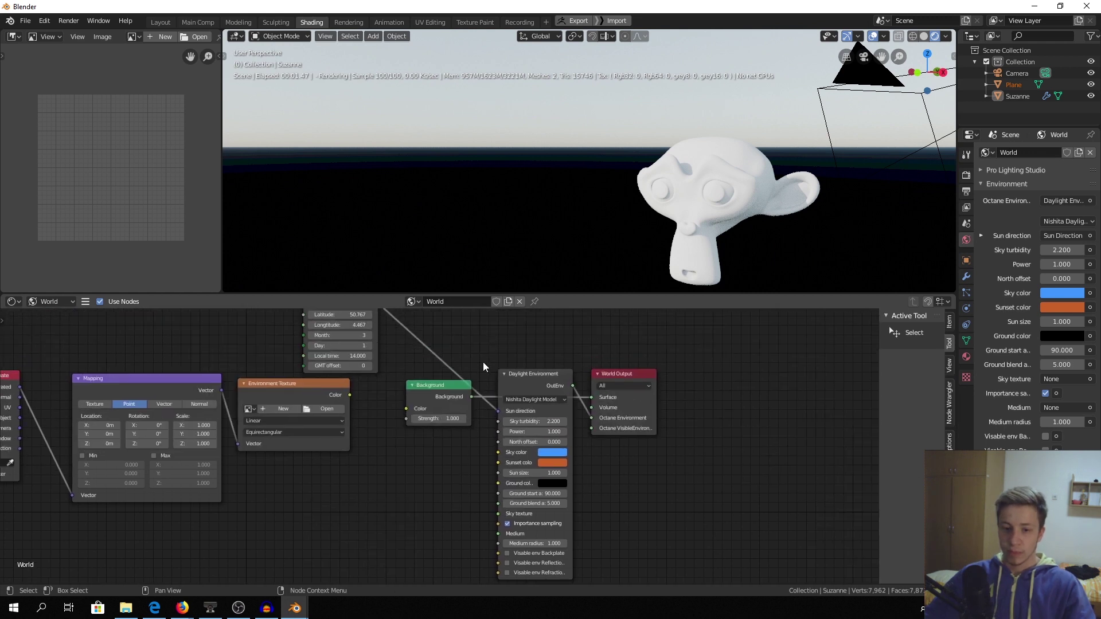
{"action": "scroll", "coordinate": [452, 384], "scroll_direction": "up", "scroll_amount": 2}
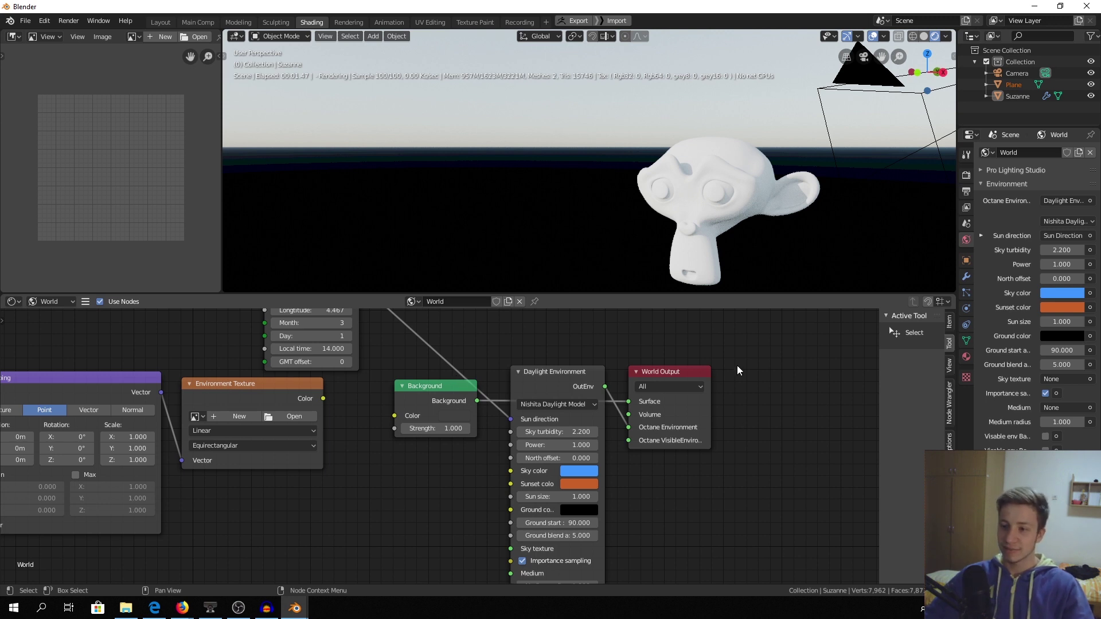
{"action": "middle_click_drag", "start_coordinate": [652, 331], "coordinate": [625, 320]}
{"action": "middle_click_drag", "start_coordinate": [652, 236], "coordinate": [639, 137]}
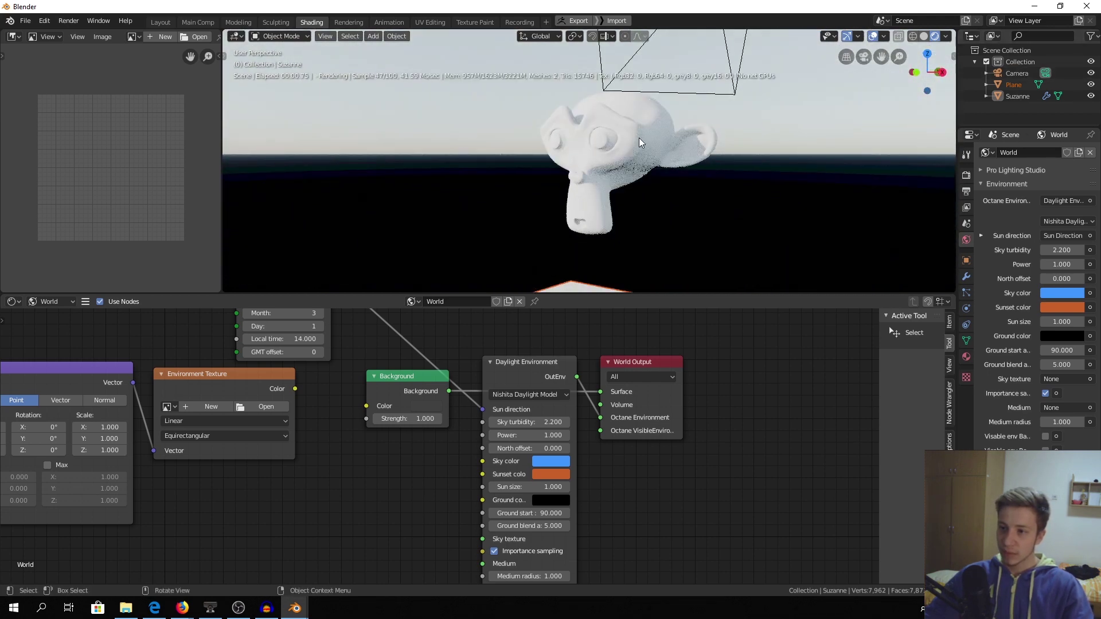
{"action": "key", "text": "grave"}
Fit the camera view and run Render Image, then switch the viewport to Solid shading.
{"action": "left_click", "coordinate": [550, 190]}
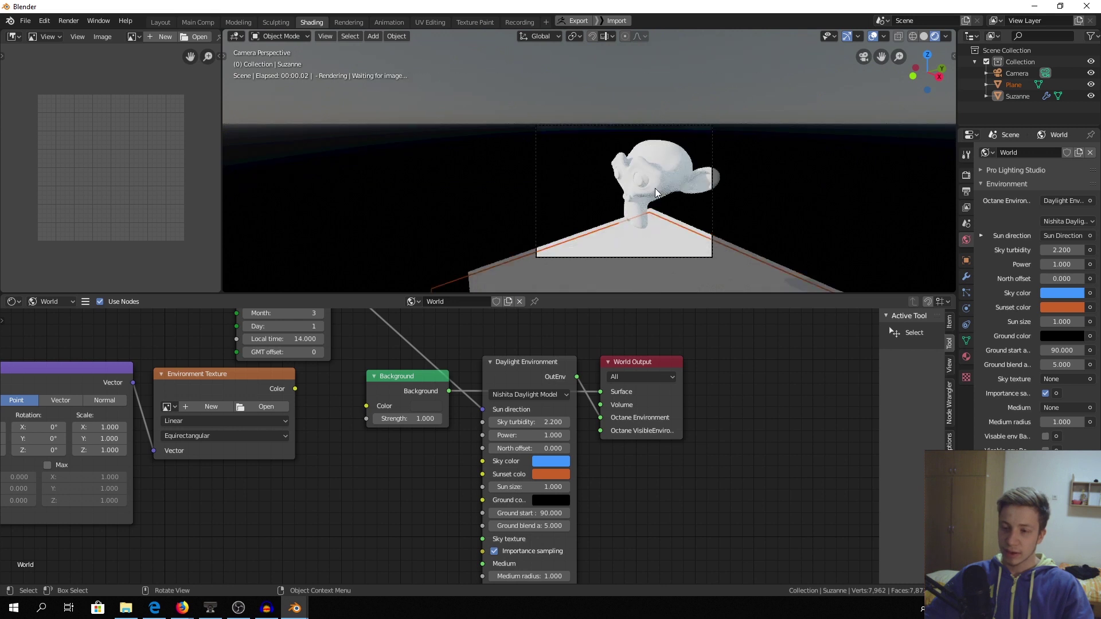
{"action": "key", "text": "Home"}
{"action": "left_click", "coordinate": [68, 21]}
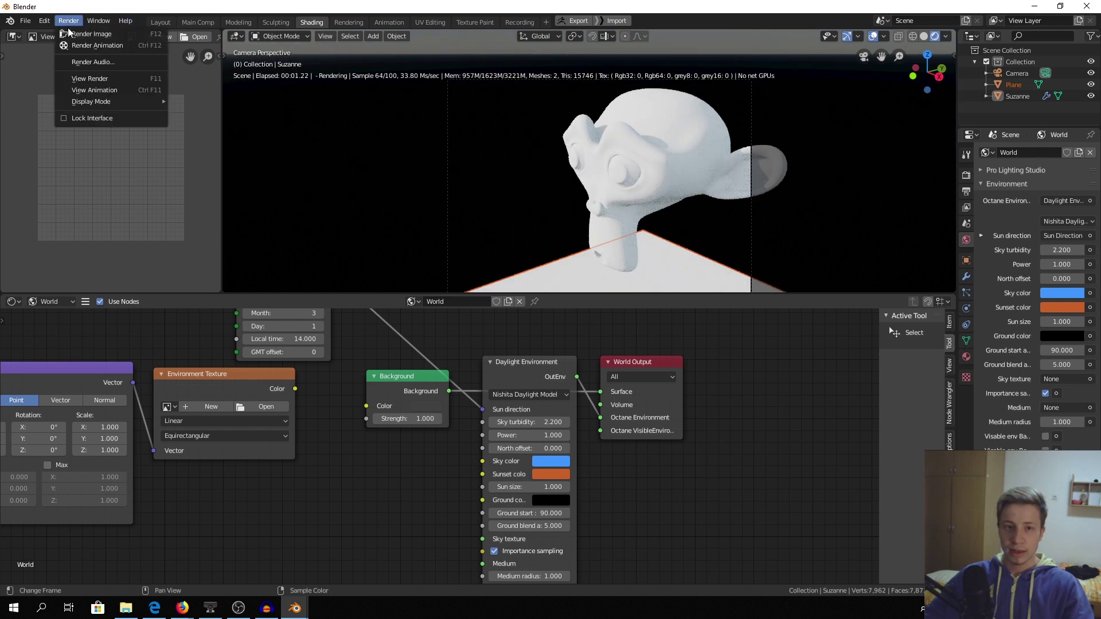
{"action": "left_click", "coordinate": [79, 35]}
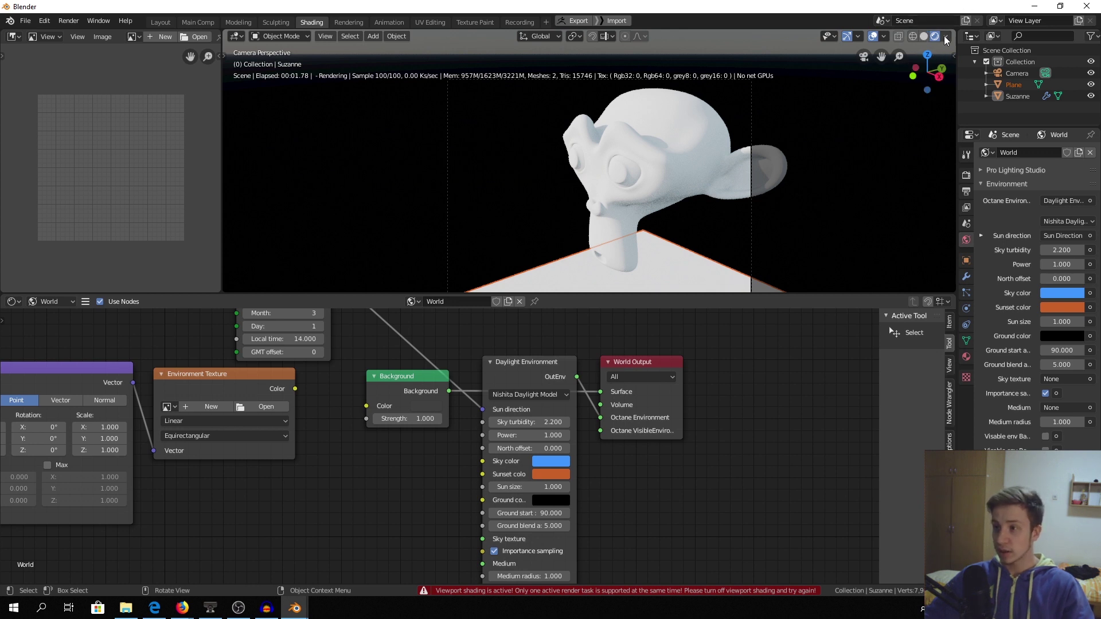
{"action": "left_click", "coordinate": [924, 36]}
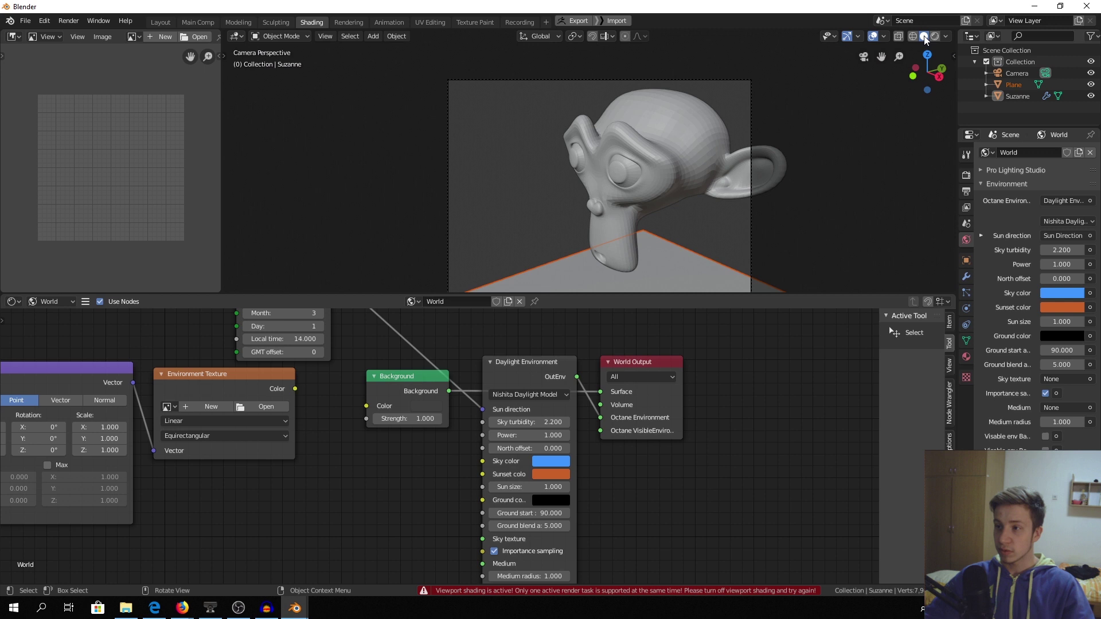
{"action": "left_click", "coordinate": [69, 20]}
Start Render Image and zoom the Render window while samples accumulate toward 500.
{"action": "left_click", "coordinate": [79, 36]}
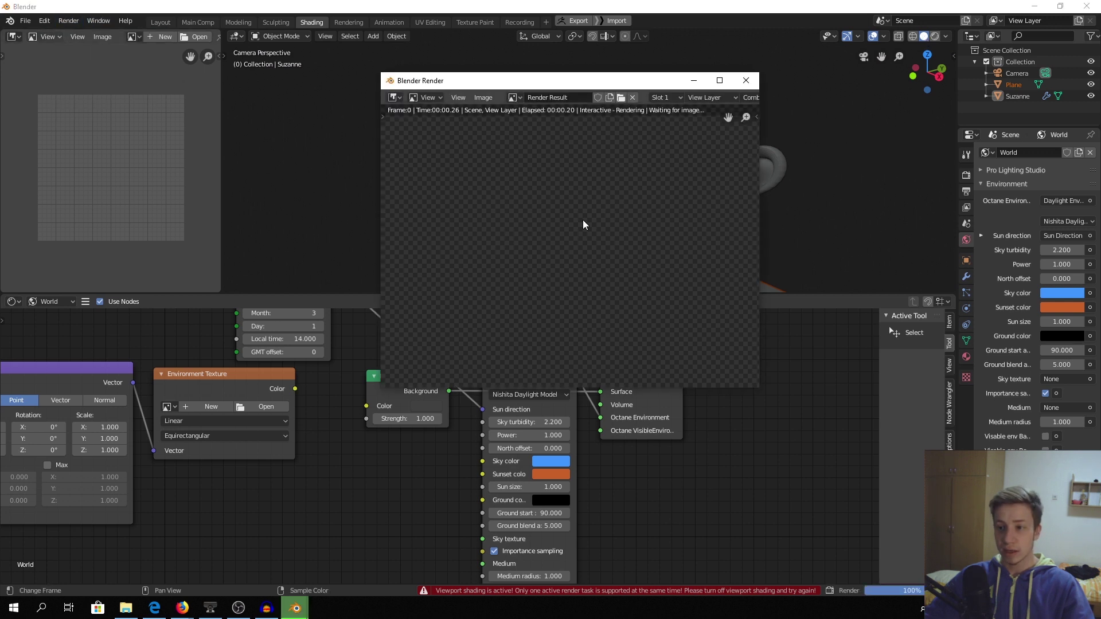
{"action": "scroll", "coordinate": [614, 219], "scroll_direction": "down", "scroll_amount": 3}
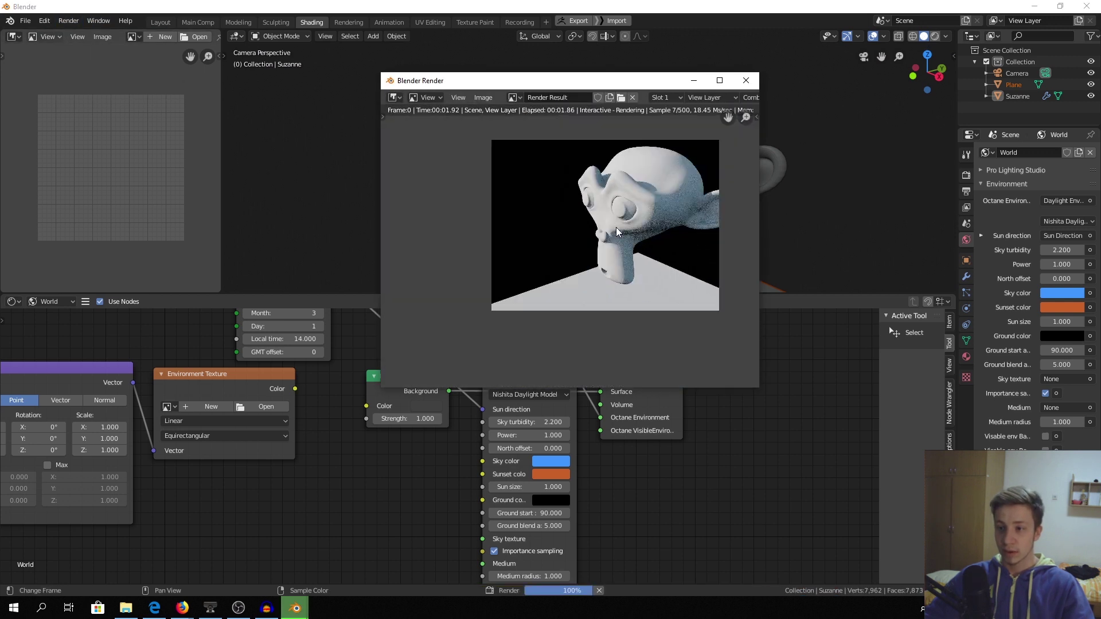
{"action": "scroll", "coordinate": [616, 228], "scroll_direction": "up", "scroll_amount": 2}
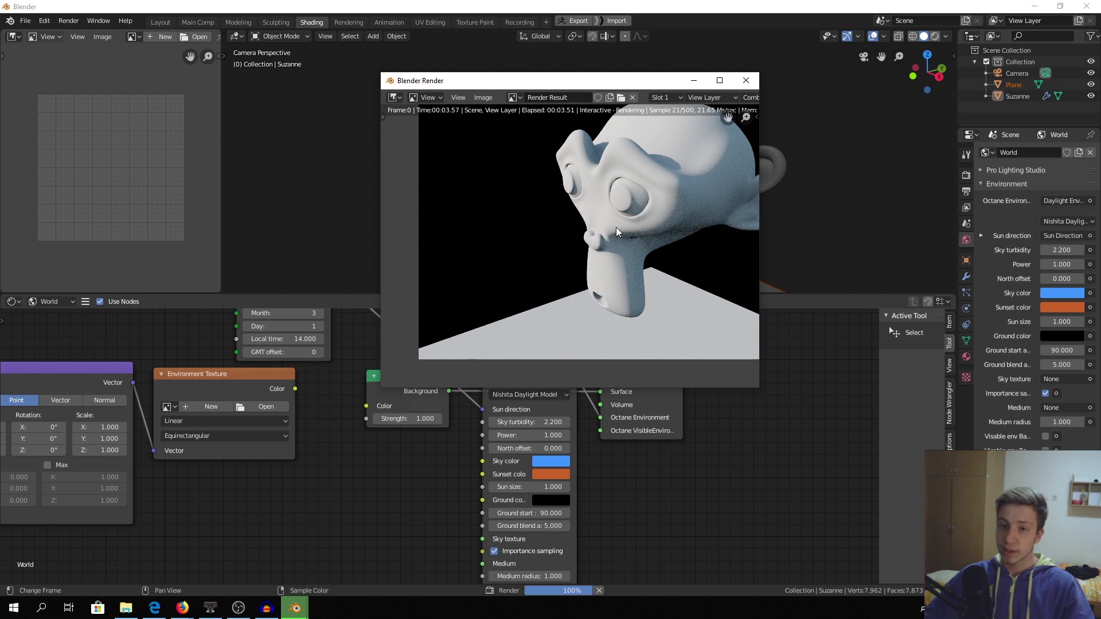
{"action": "scroll", "coordinate": [616, 227], "scroll_direction": "down", "scroll_amount": 3}
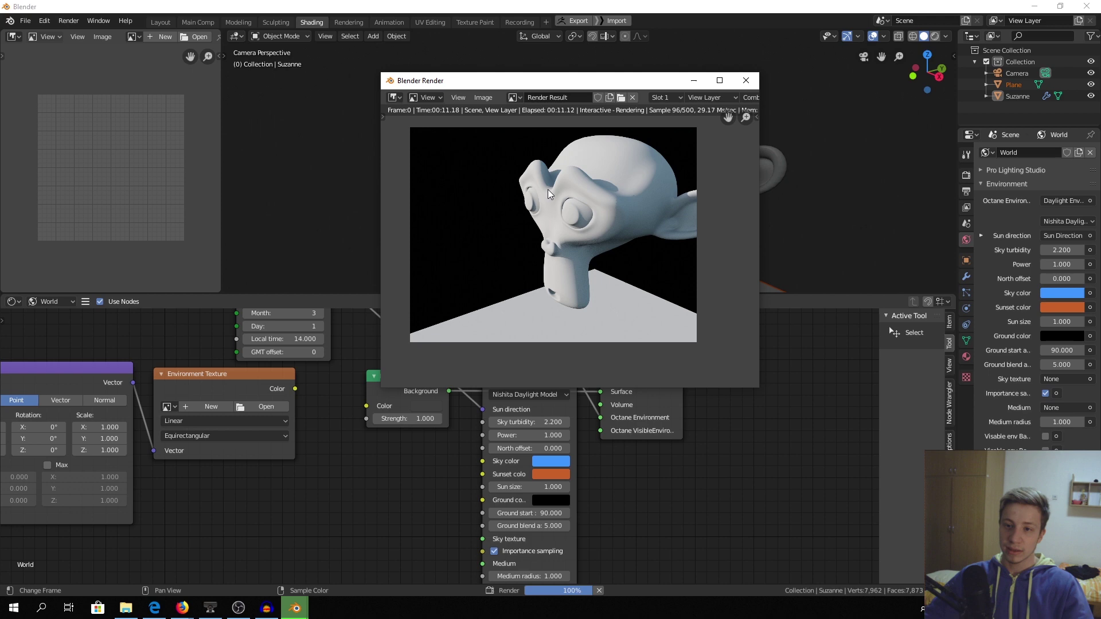
{"action": "scroll", "coordinate": [452, 189], "scroll_direction": "up", "scroll_amount": 2}
Zoom out in the Render window showing Suzanne above the plane.
{"action": "scroll", "coordinate": [599, 192], "scroll_direction": "down", "scroll_amount": 2}
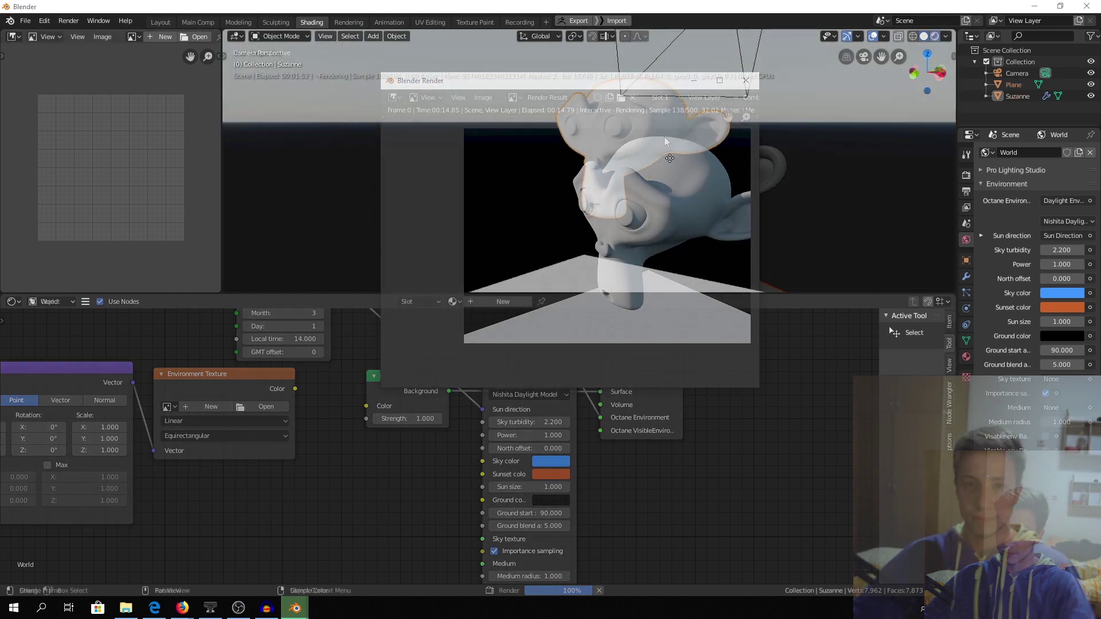